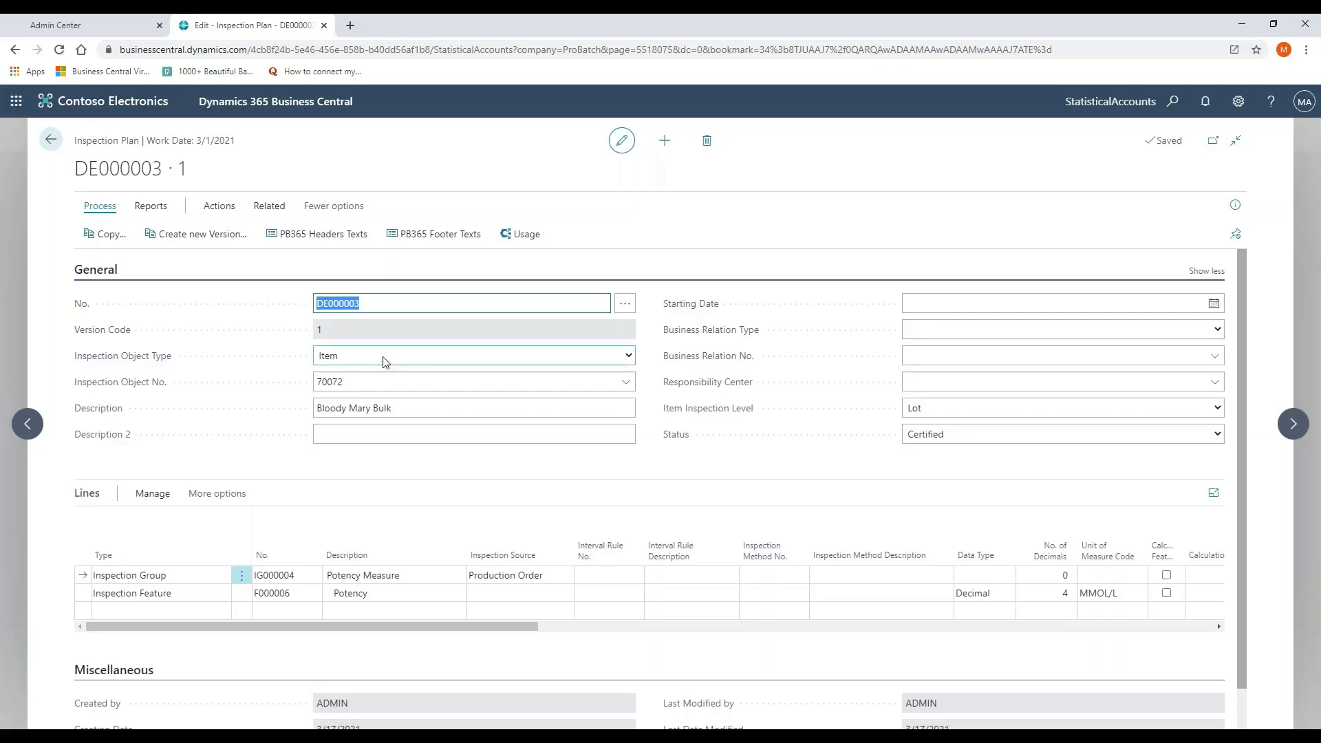
# Step: Review the inspection object type and business relation type options of the Bloody Mary Bulk inspection plan
pyautogui.click(383, 356)
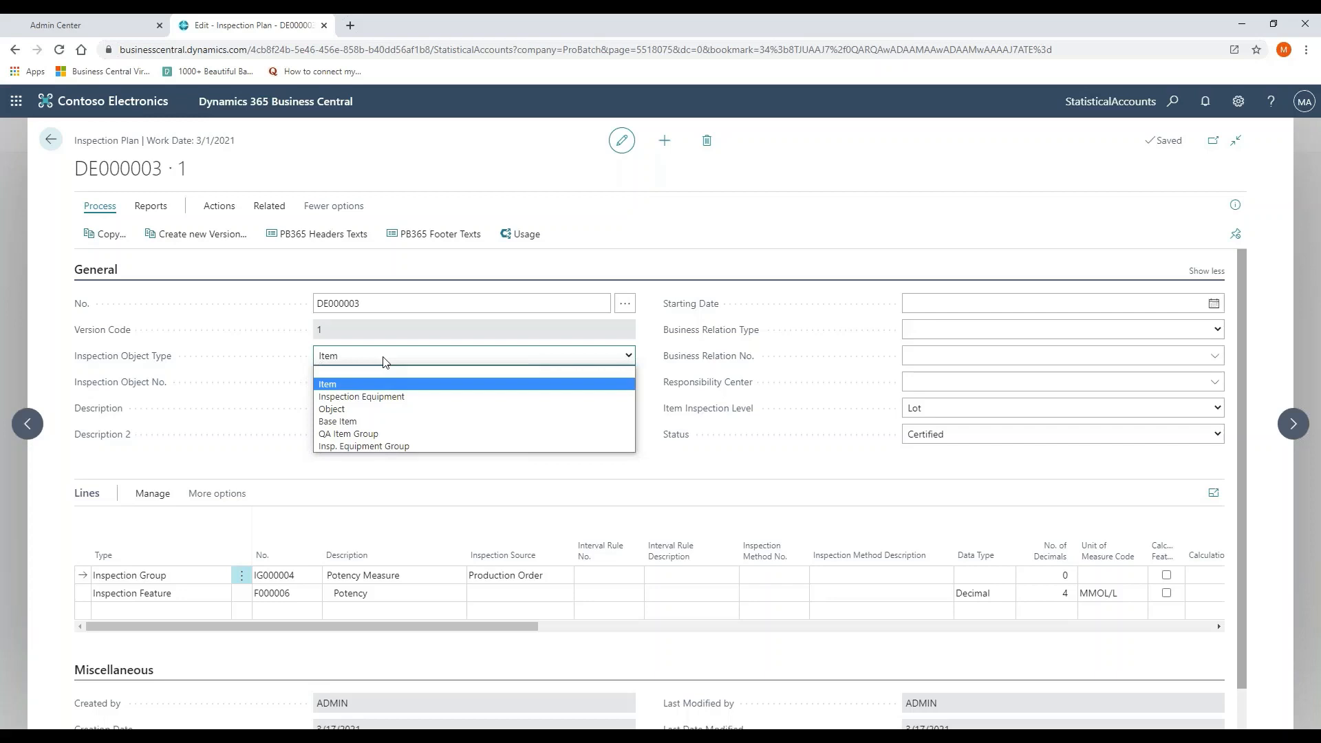
pyautogui.click(329, 468)
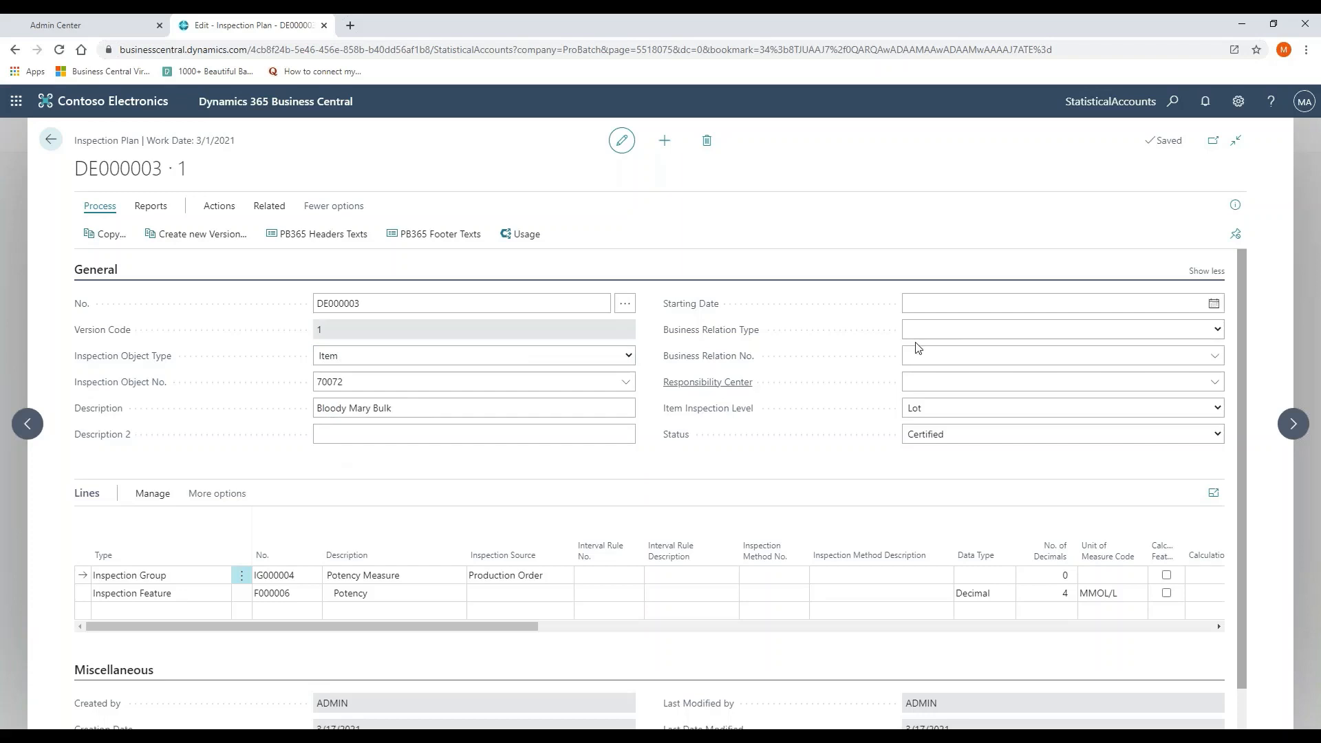
pyautogui.click(968, 330)
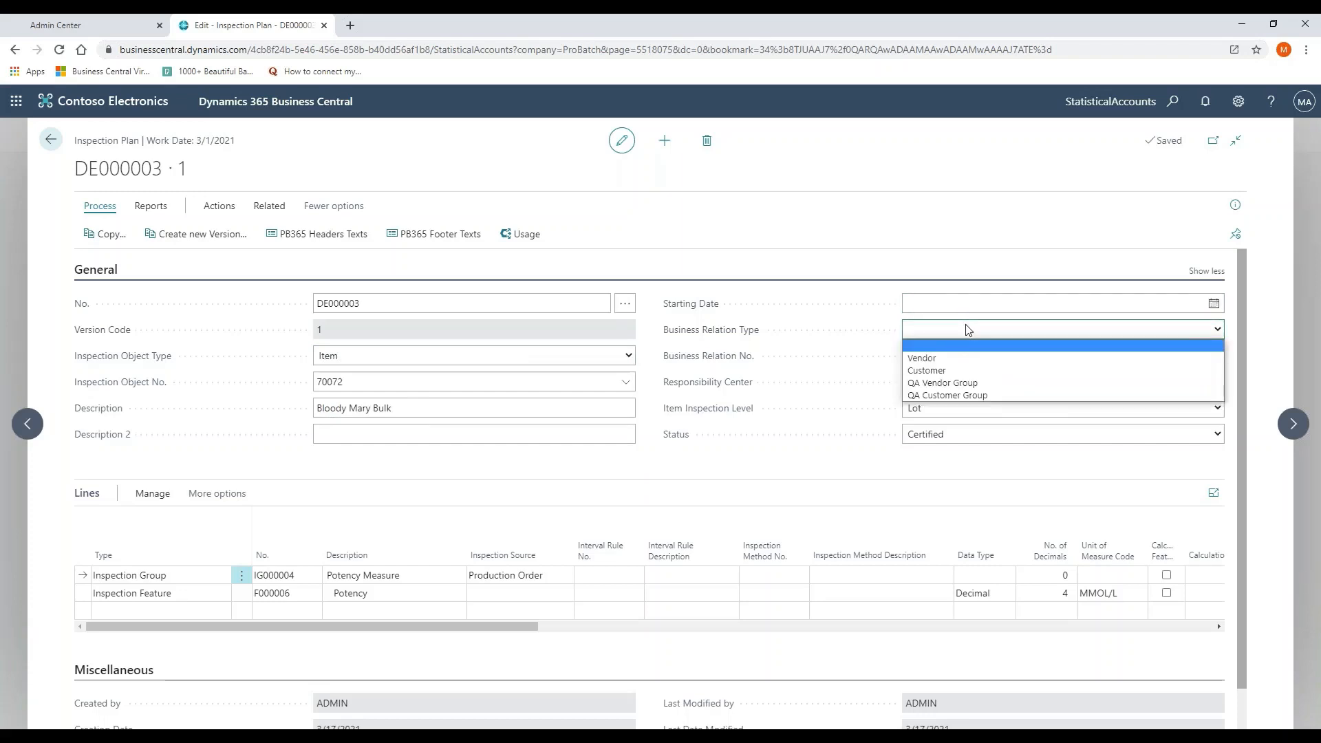
pyautogui.click(536, 359)
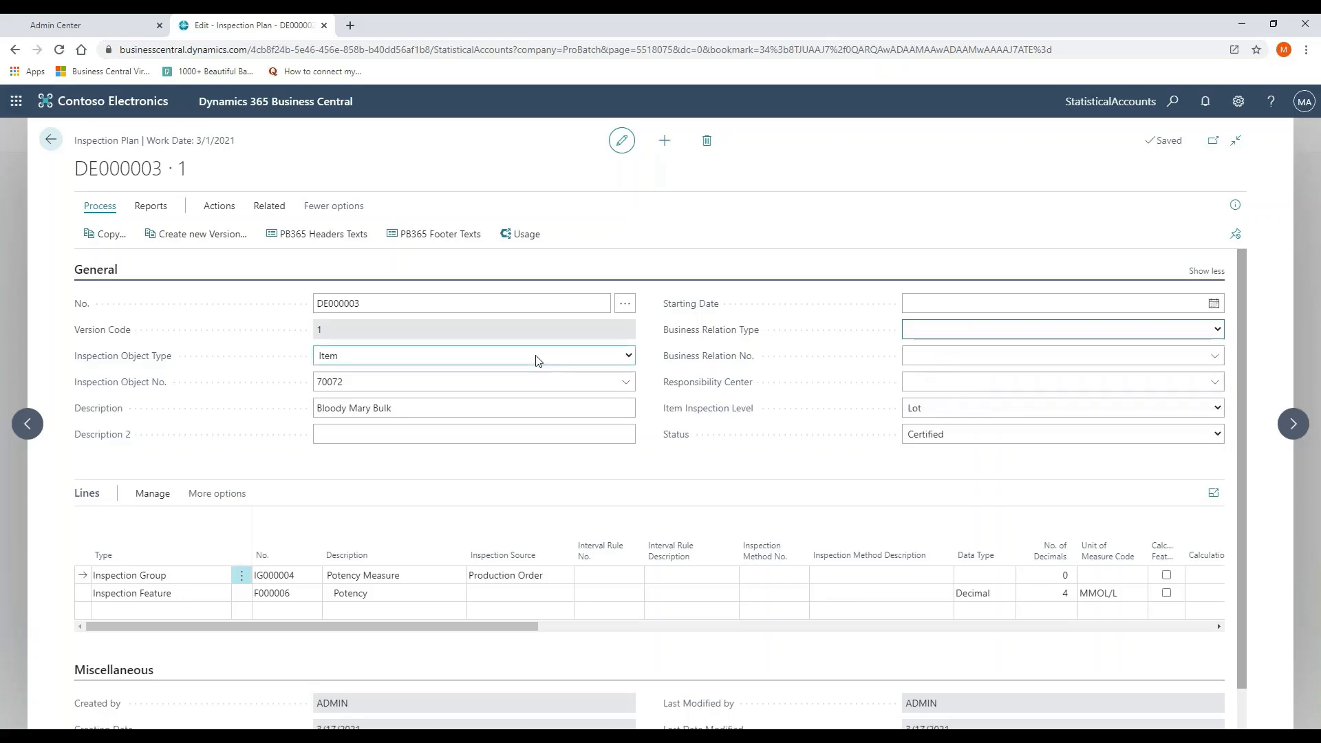
pyautogui.click(537, 360)
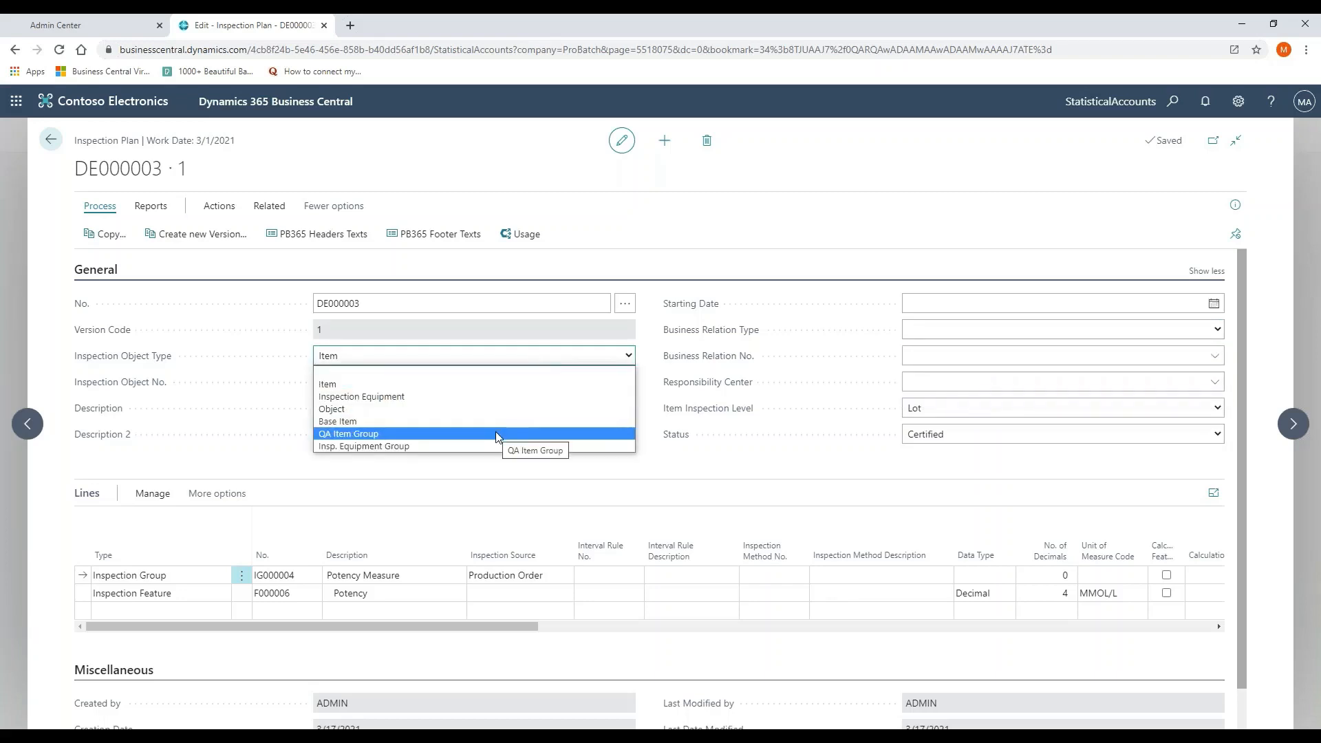
pyautogui.click(1036, 330)
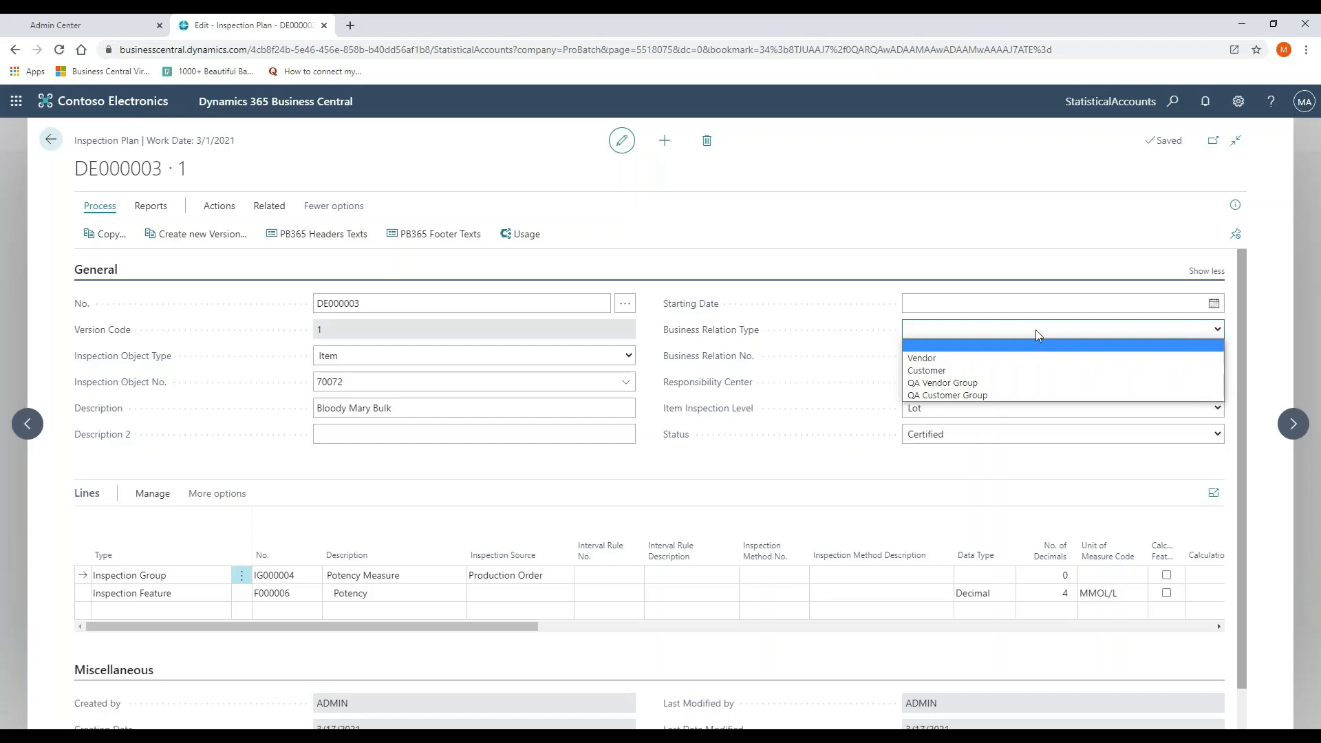
pyautogui.click(1036, 331)
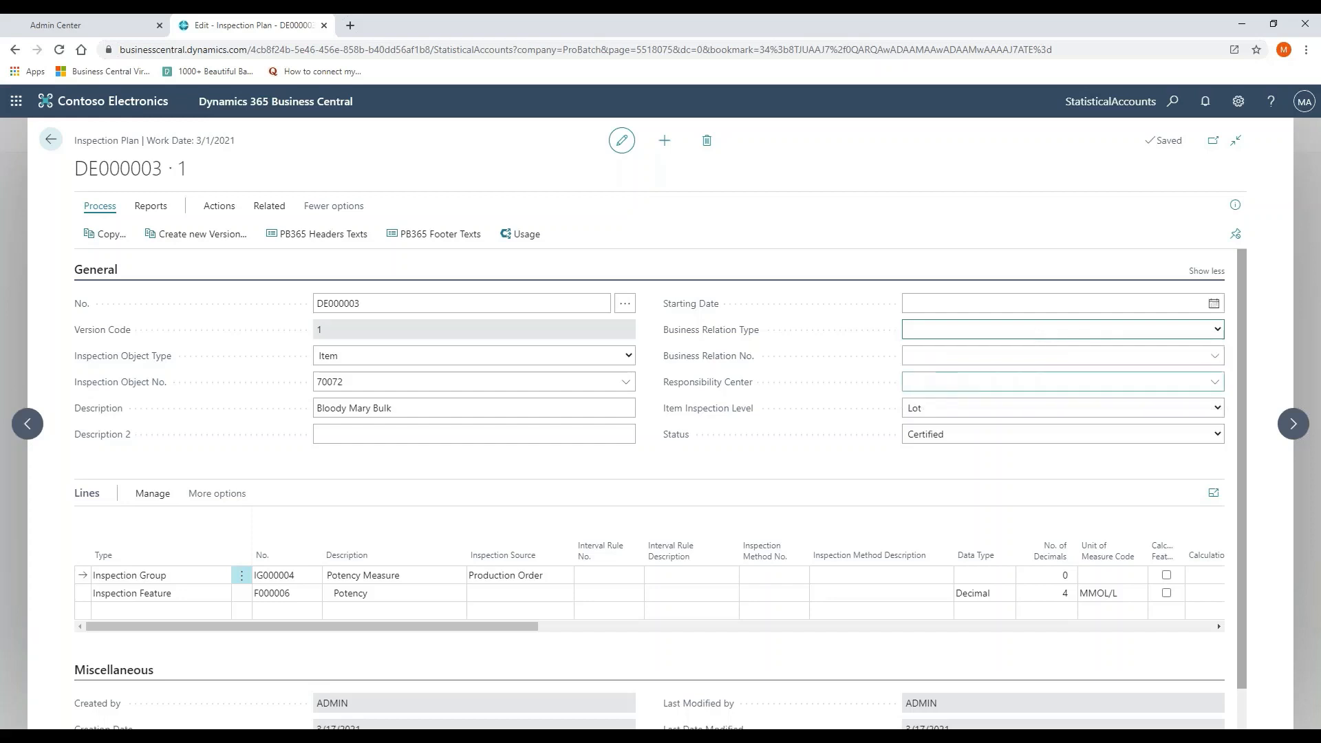
pyautogui.click(960, 357)
pyautogui.click(958, 375)
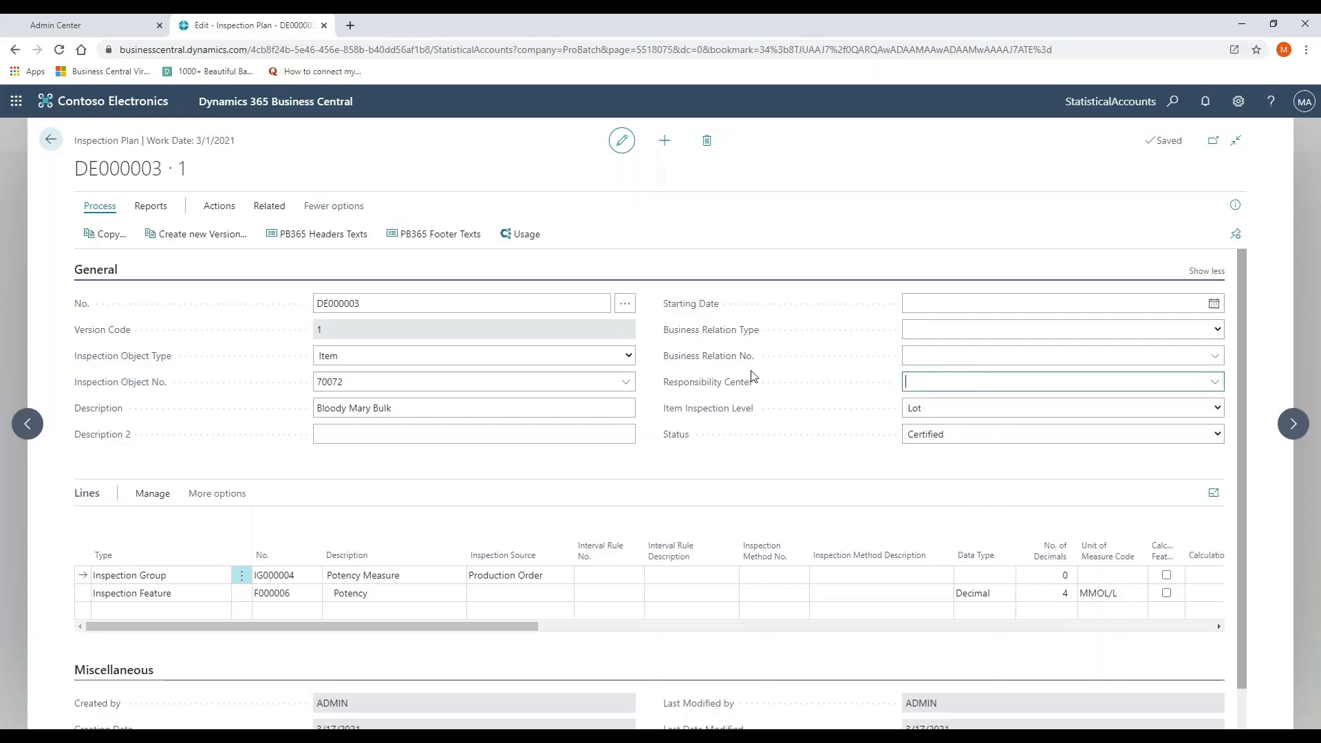
pyautogui.click(878, 378)
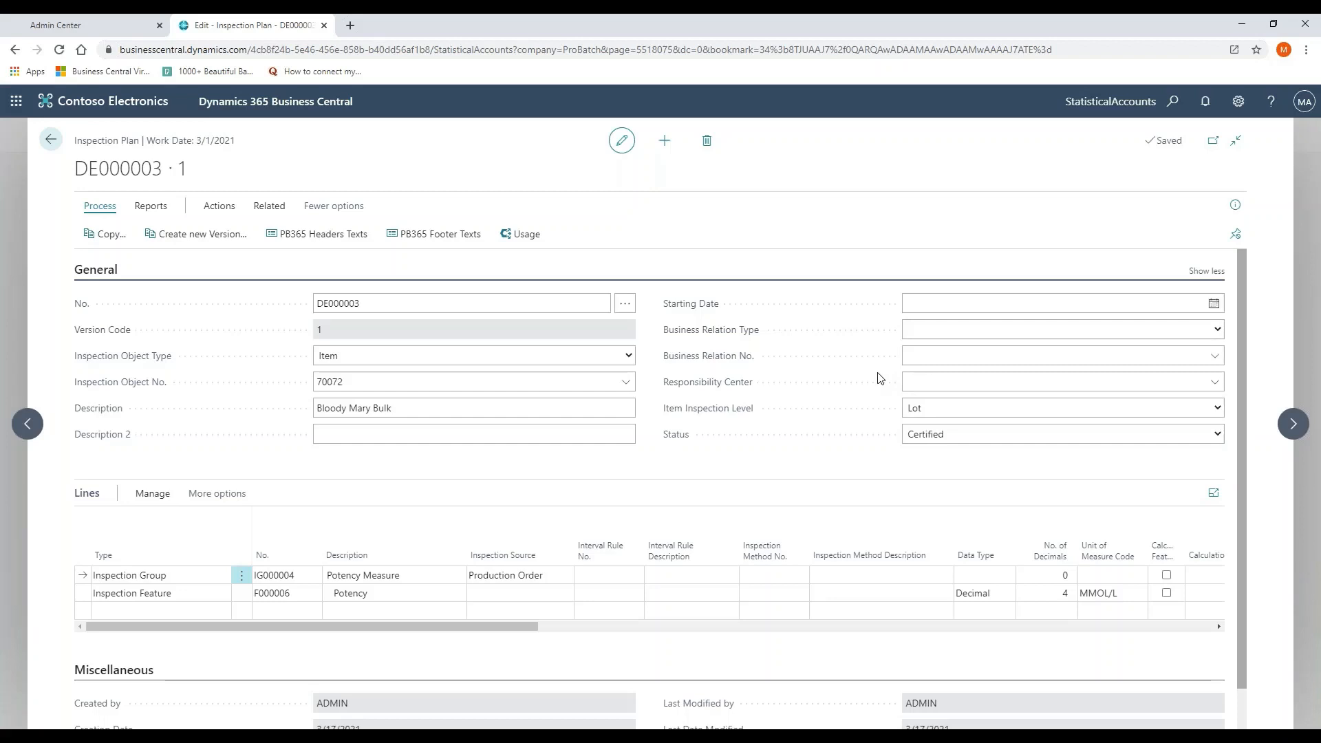
# Step: Review the plan's item inspection level and status options, and the type options of its first line
pyautogui.click(956, 413)
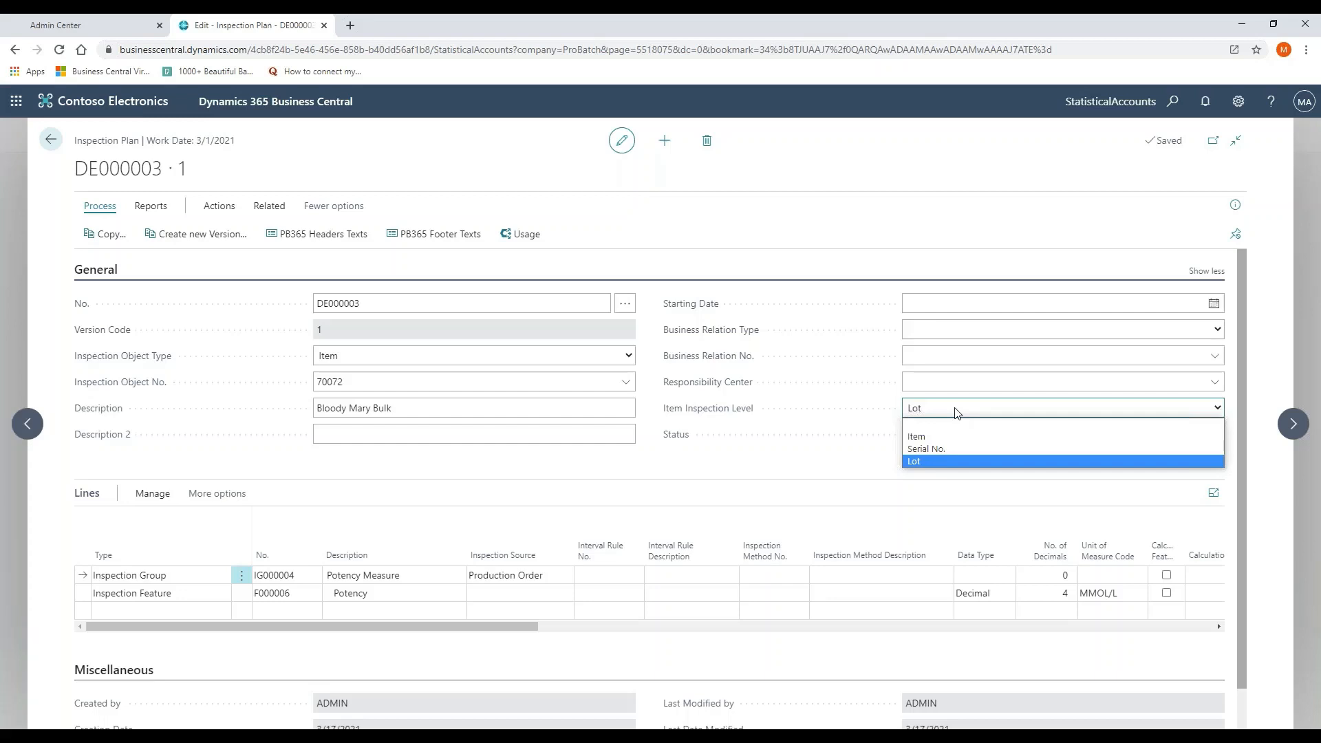
pyautogui.click(956, 413)
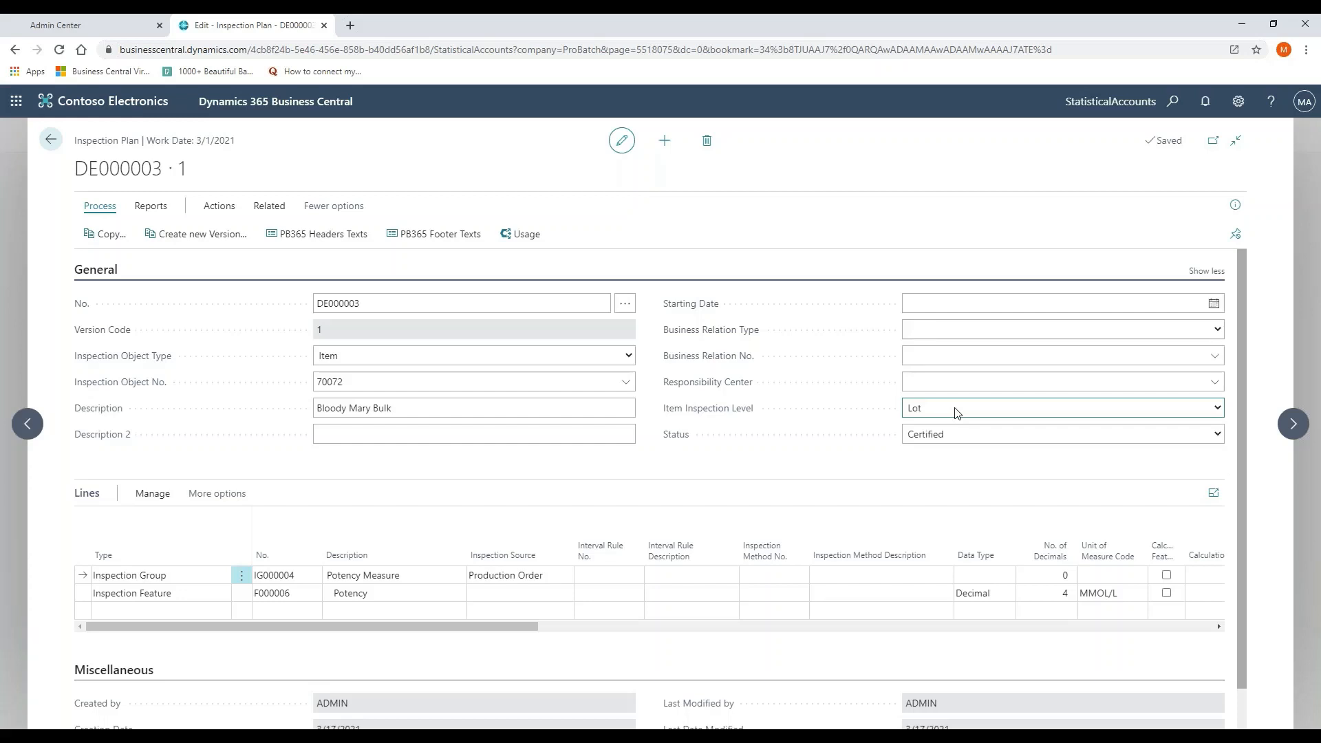
pyautogui.click(949, 438)
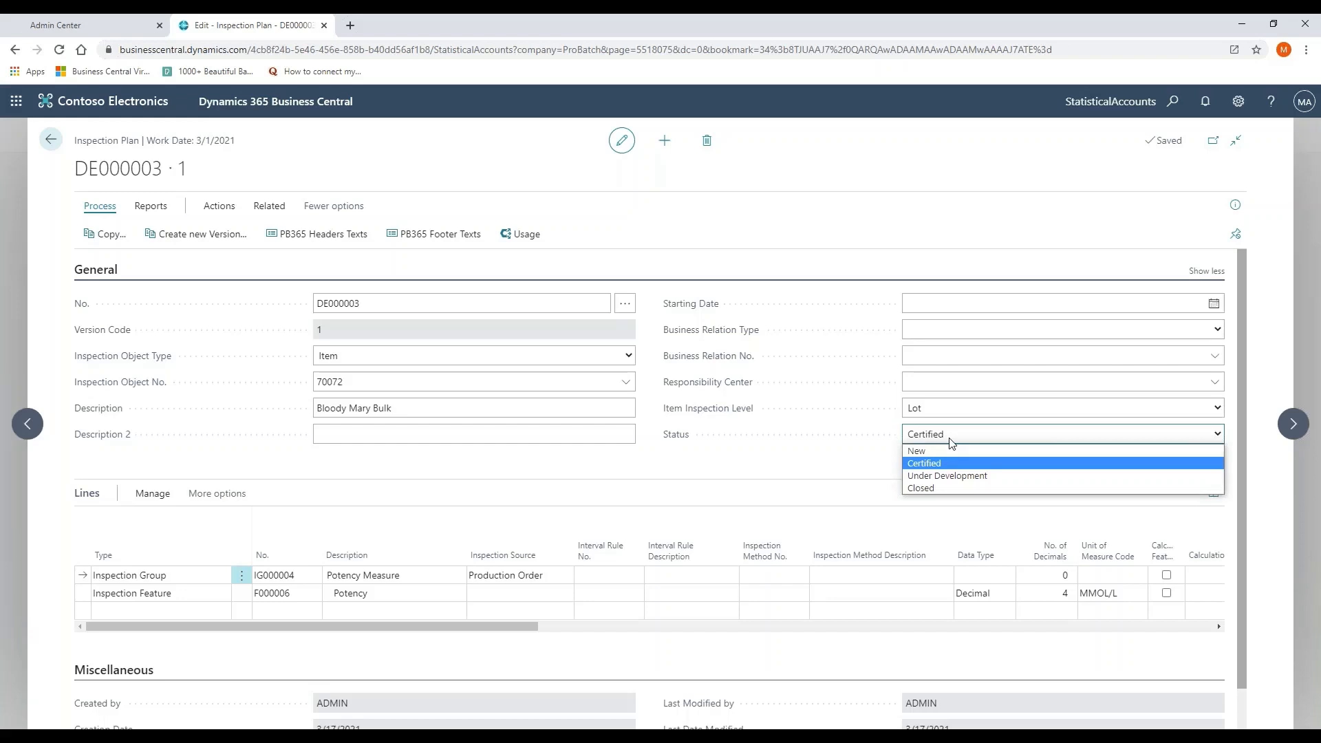
pyautogui.click(749, 461)
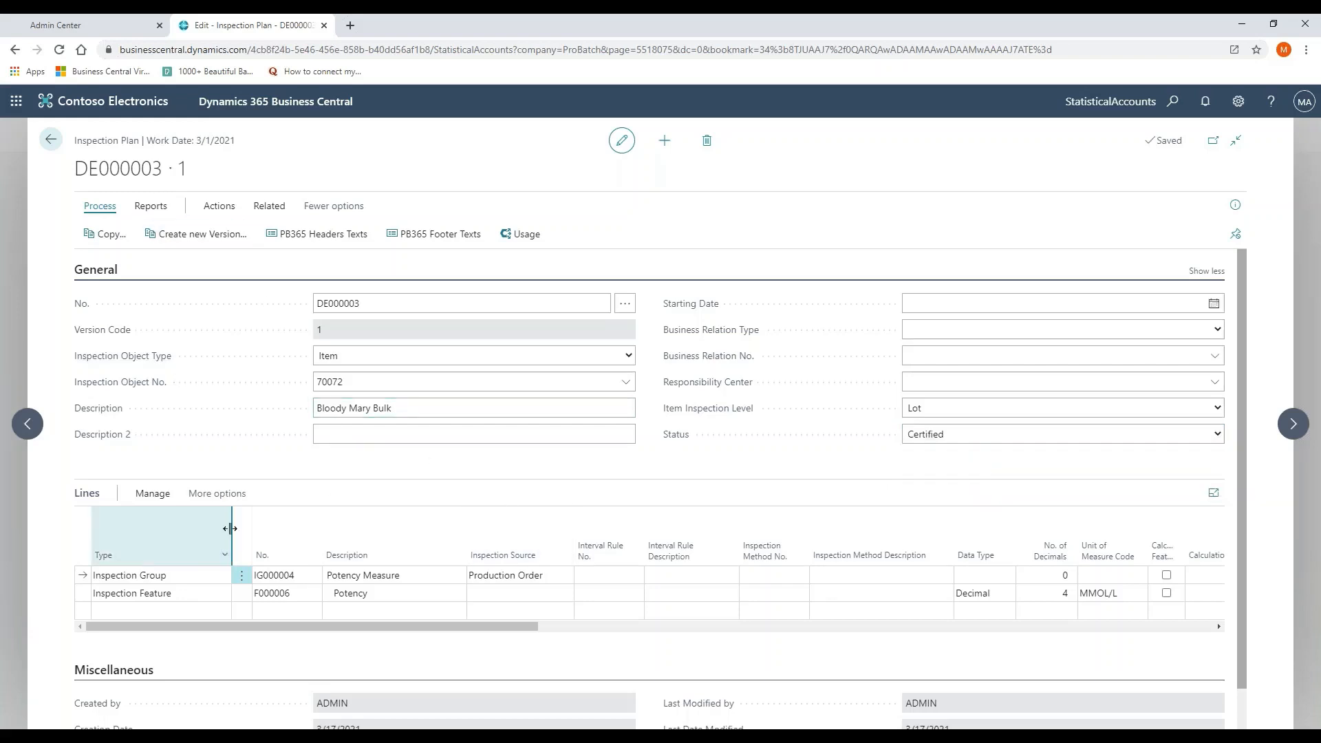
pyautogui.click(223, 576)
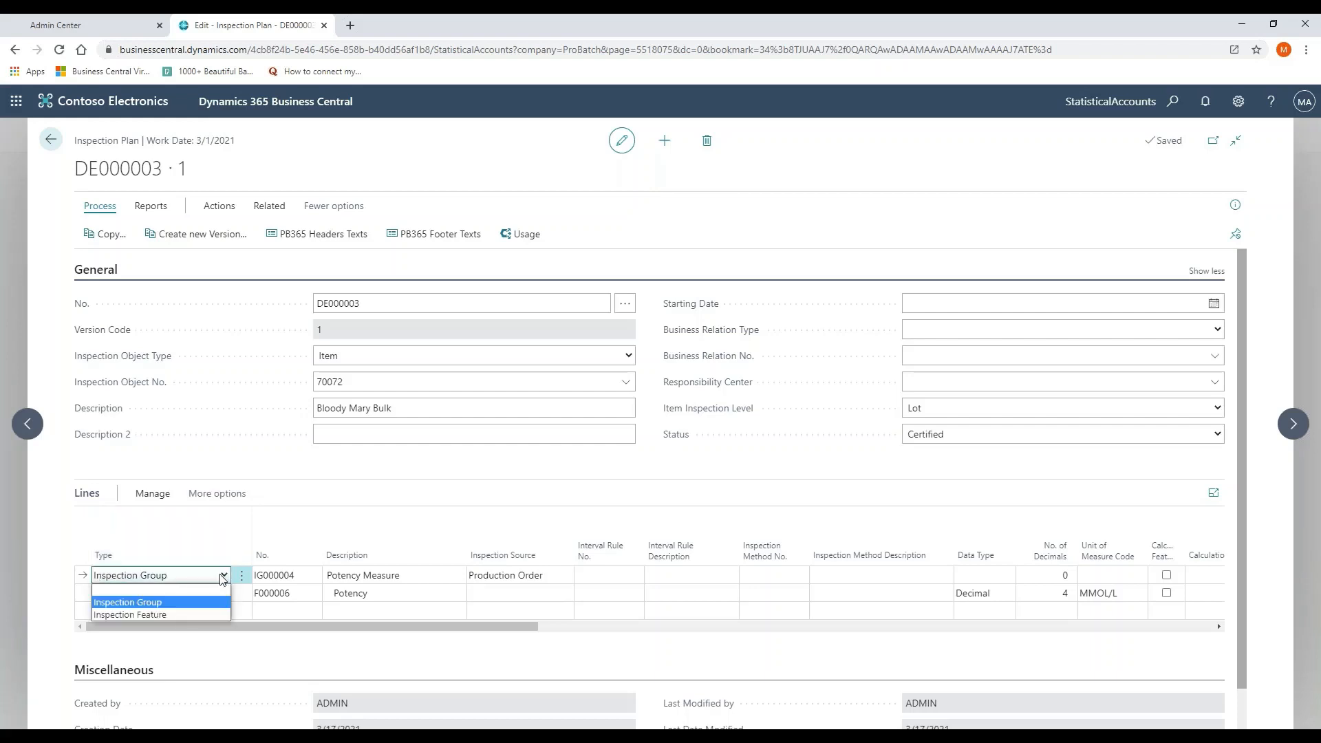
pyautogui.click(297, 578)
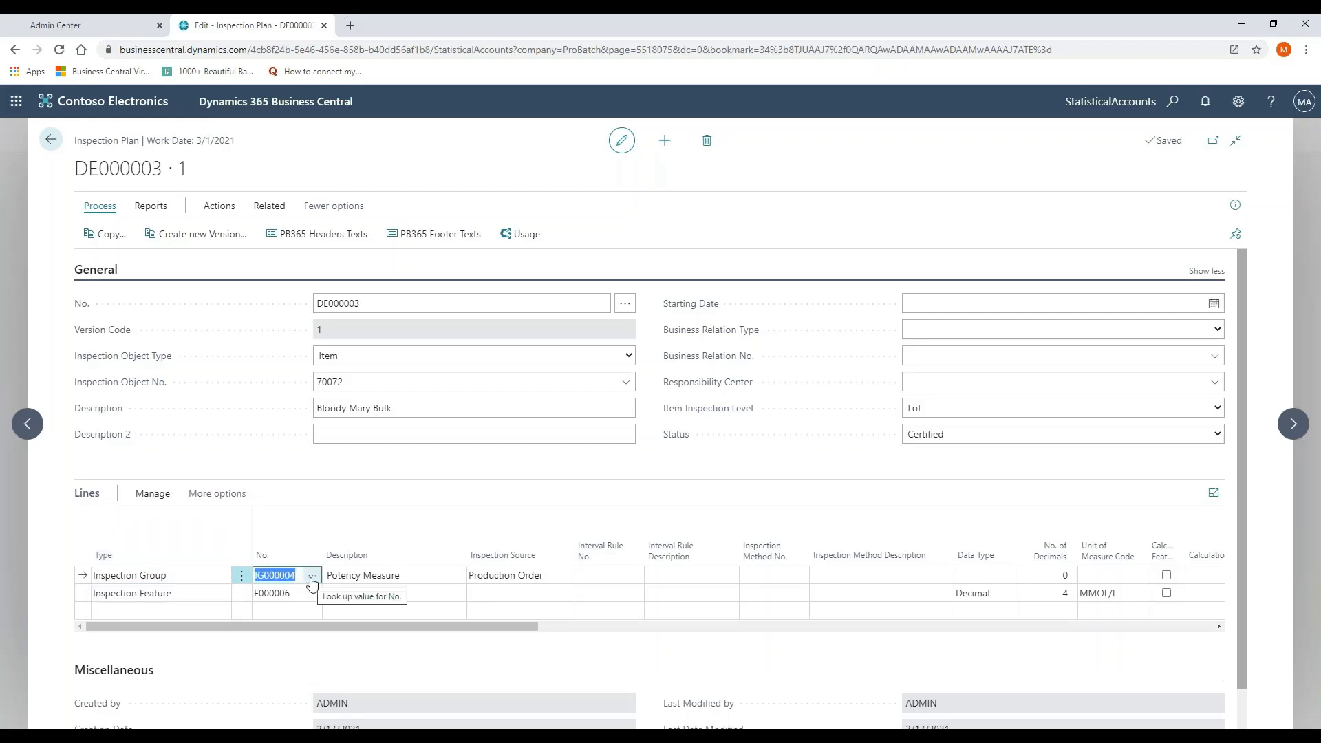
# Step: Open the Tomato Juice inspection plan DE000004 and examine its production and receiving inspection groups with their features
pyautogui.click(50, 140)
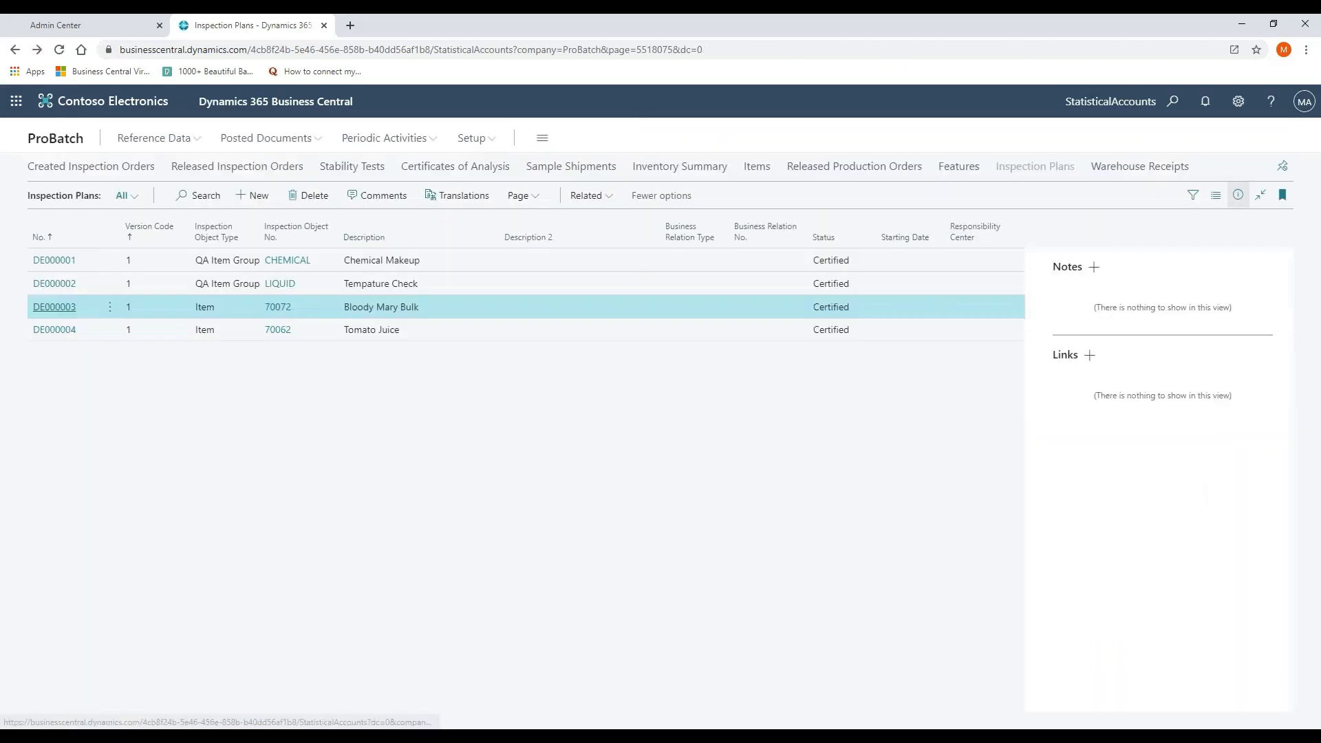
pyautogui.click(54, 329)
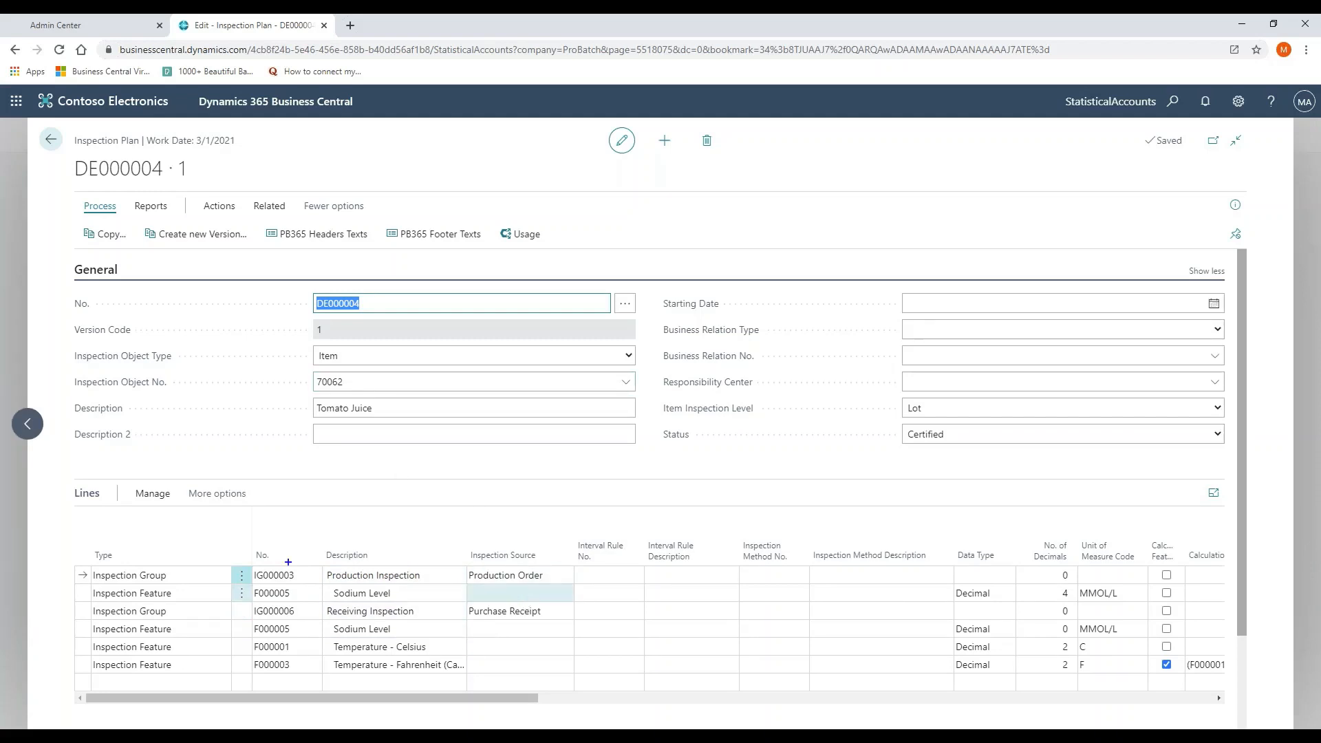
pyautogui.moveTo(84, 563)
pyautogui.mouseDown()
pyautogui.moveTo(237, 582)
pyautogui.moveTo(575, 583)
pyautogui.mouseUp()
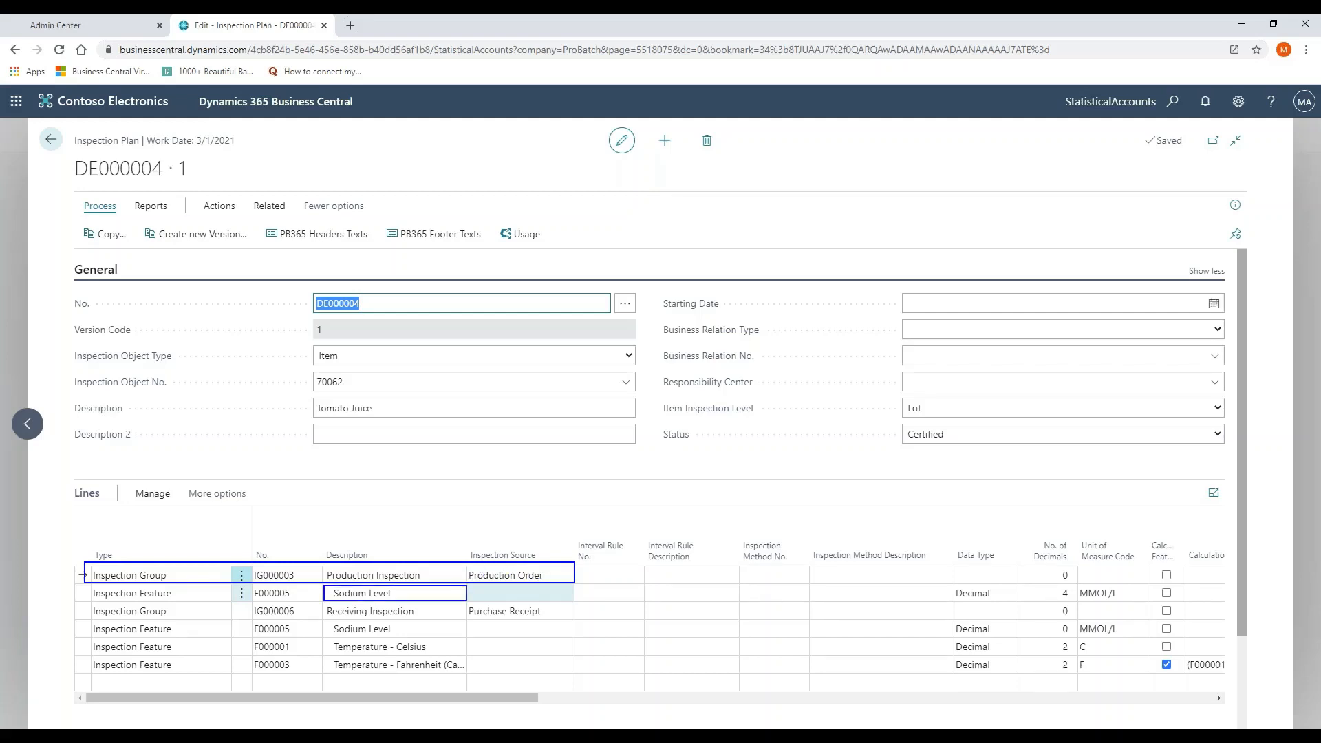
pyautogui.click(469, 610)
pyautogui.moveTo(331, 617); pyautogui.dragTo(489, 680)
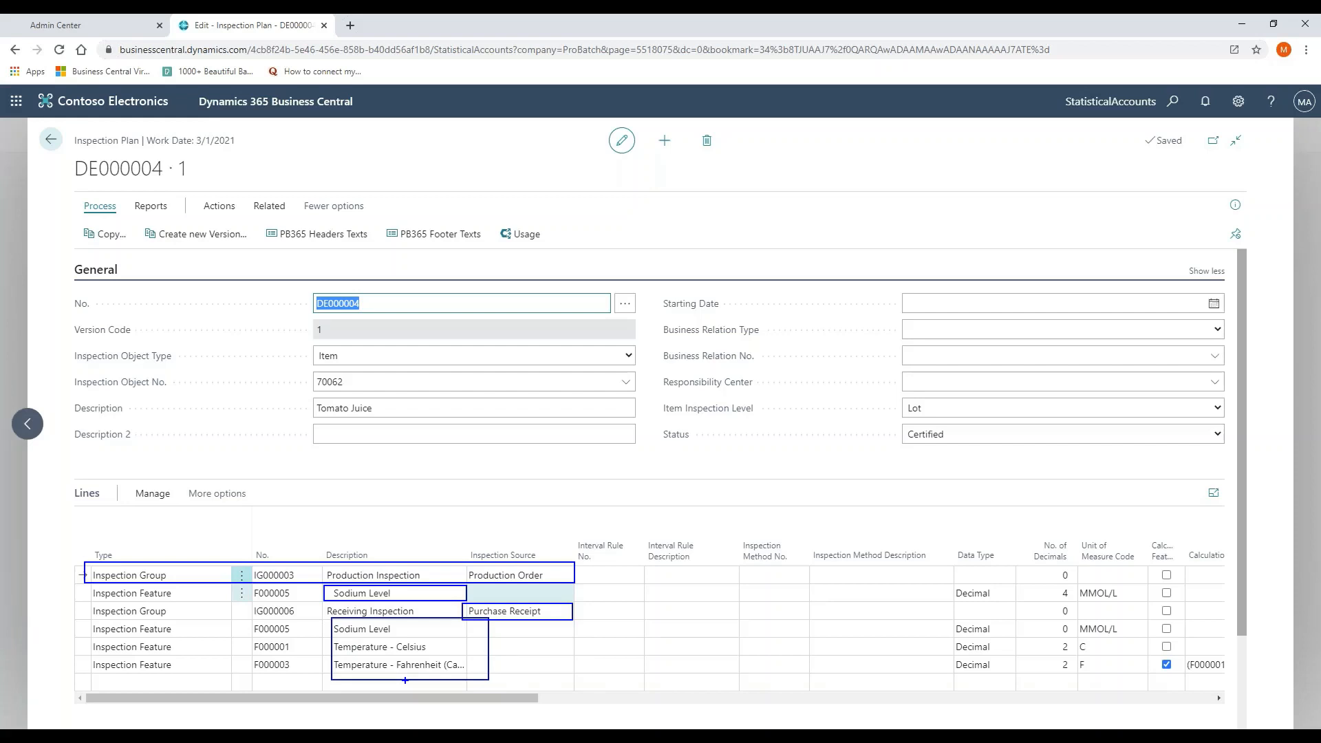
pyautogui.press('Escape')
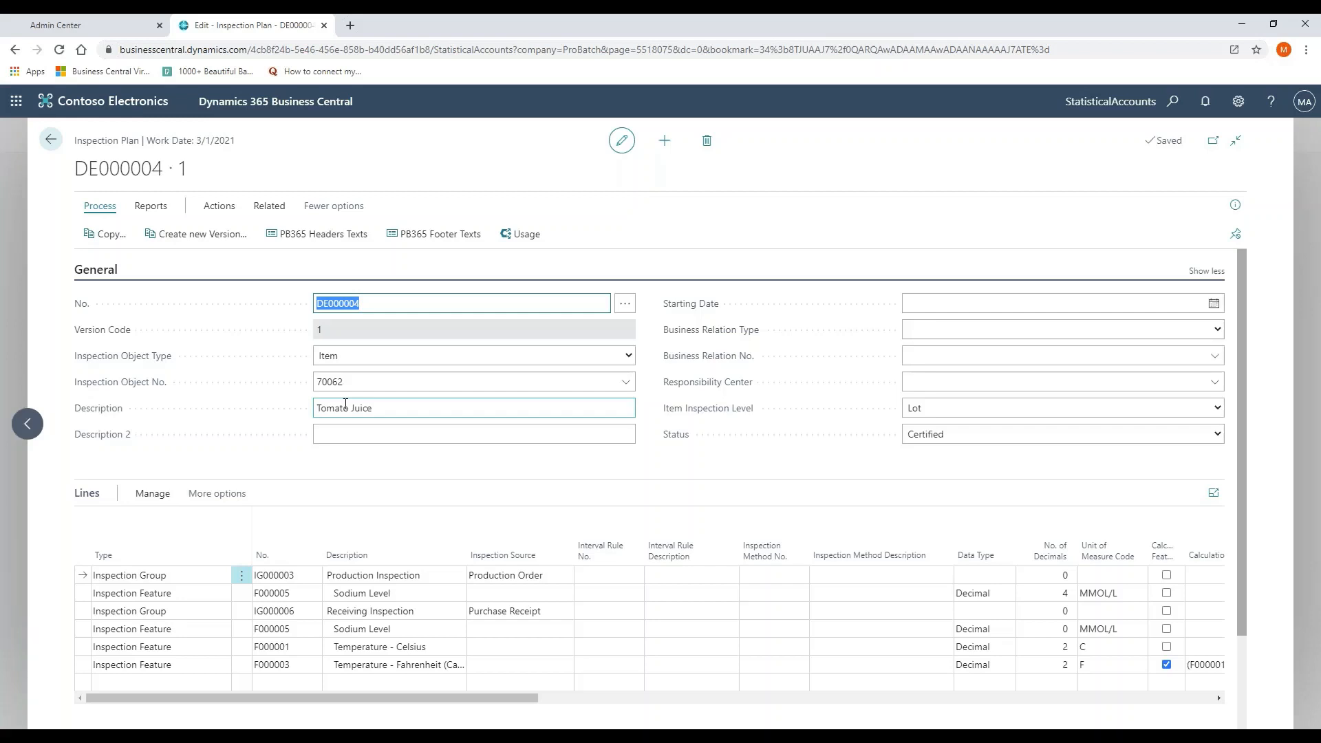
# Step: Open the Production Inspection group IG000003 for editing from the plan's first line
pyautogui.click(306, 575)
pyautogui.click(310, 577)
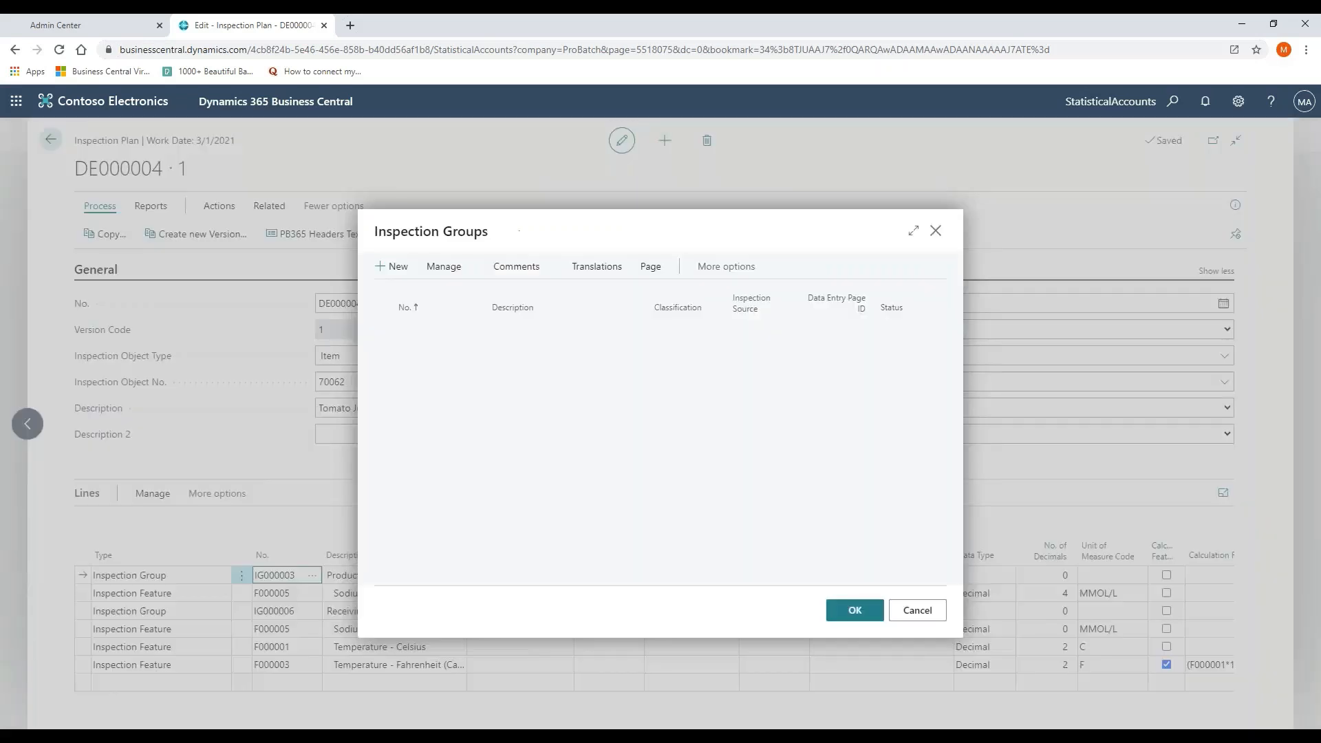
pyautogui.click(518, 271)
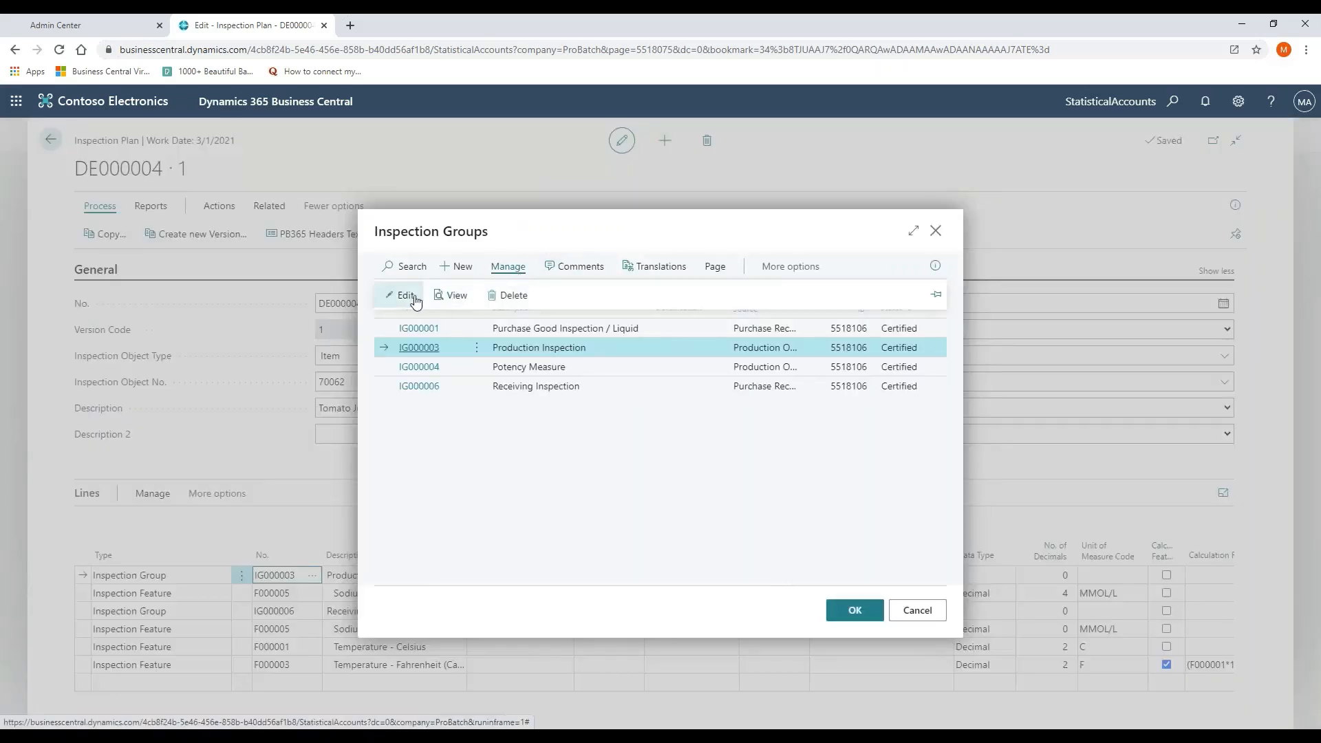
pyautogui.click(414, 297)
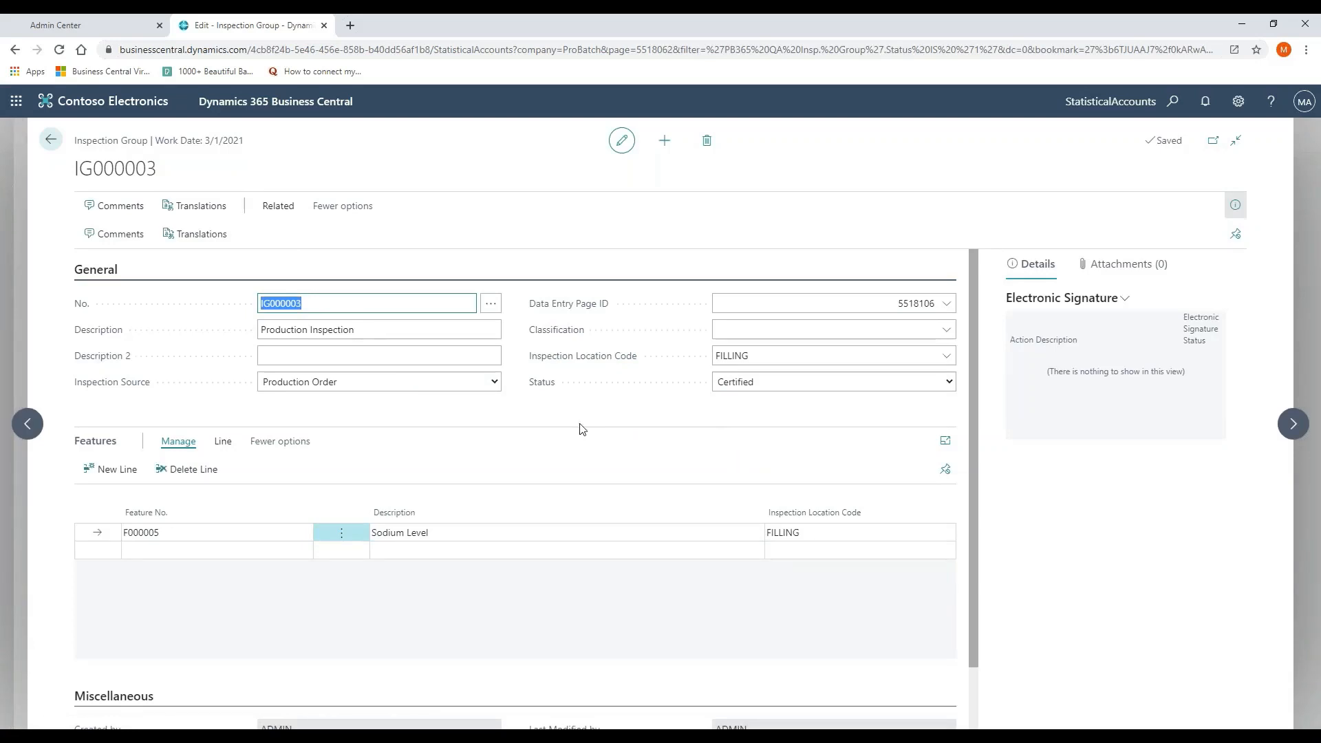
# Step: Review the inspection group's inspection source, data entry page, classification and inspection location code choices without changing them
pyautogui.click(307, 384)
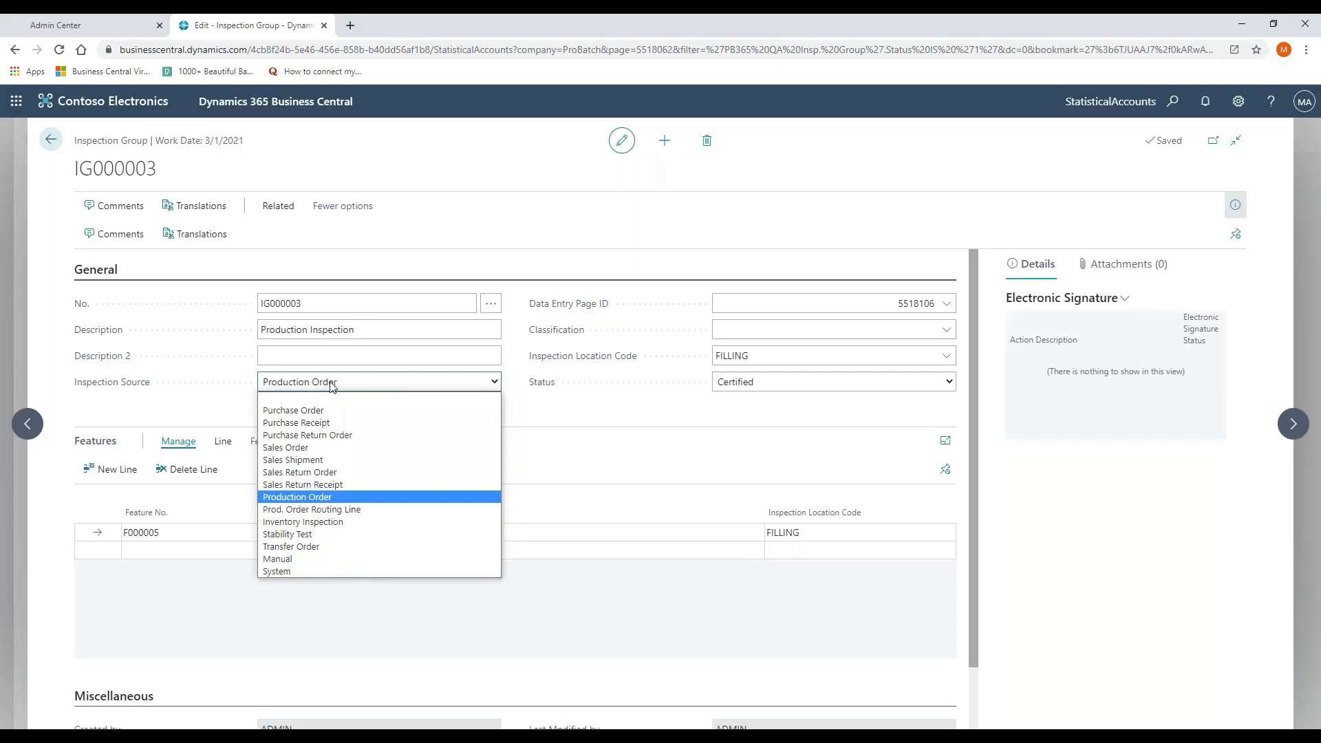
pyautogui.click(511, 387)
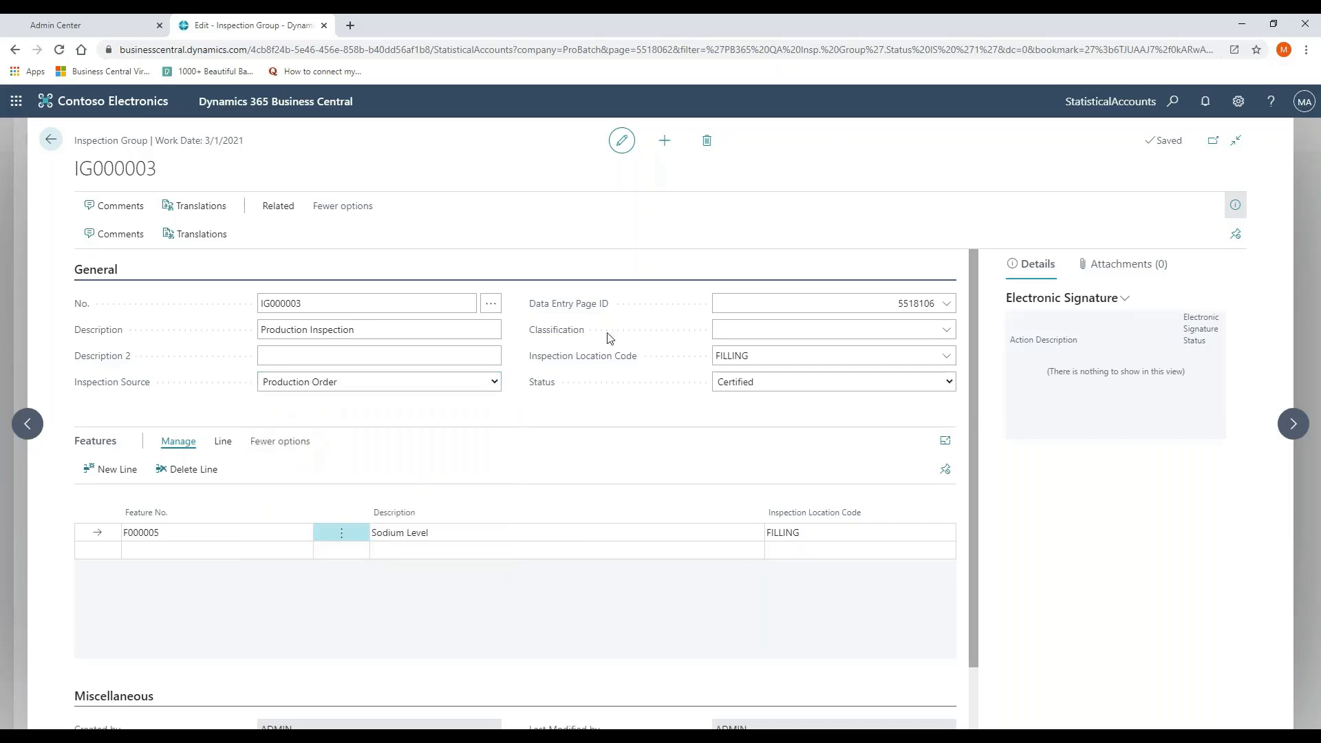
pyautogui.click(860, 303)
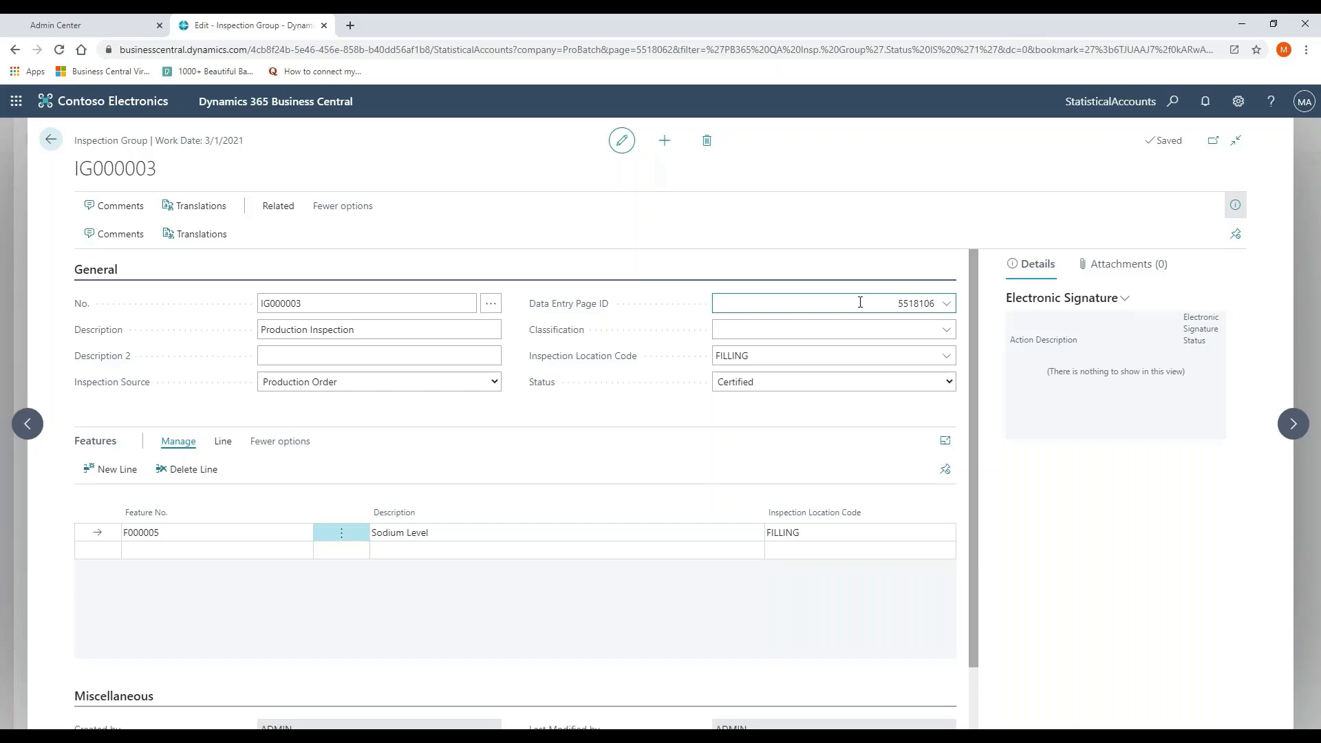
pyautogui.click(948, 335)
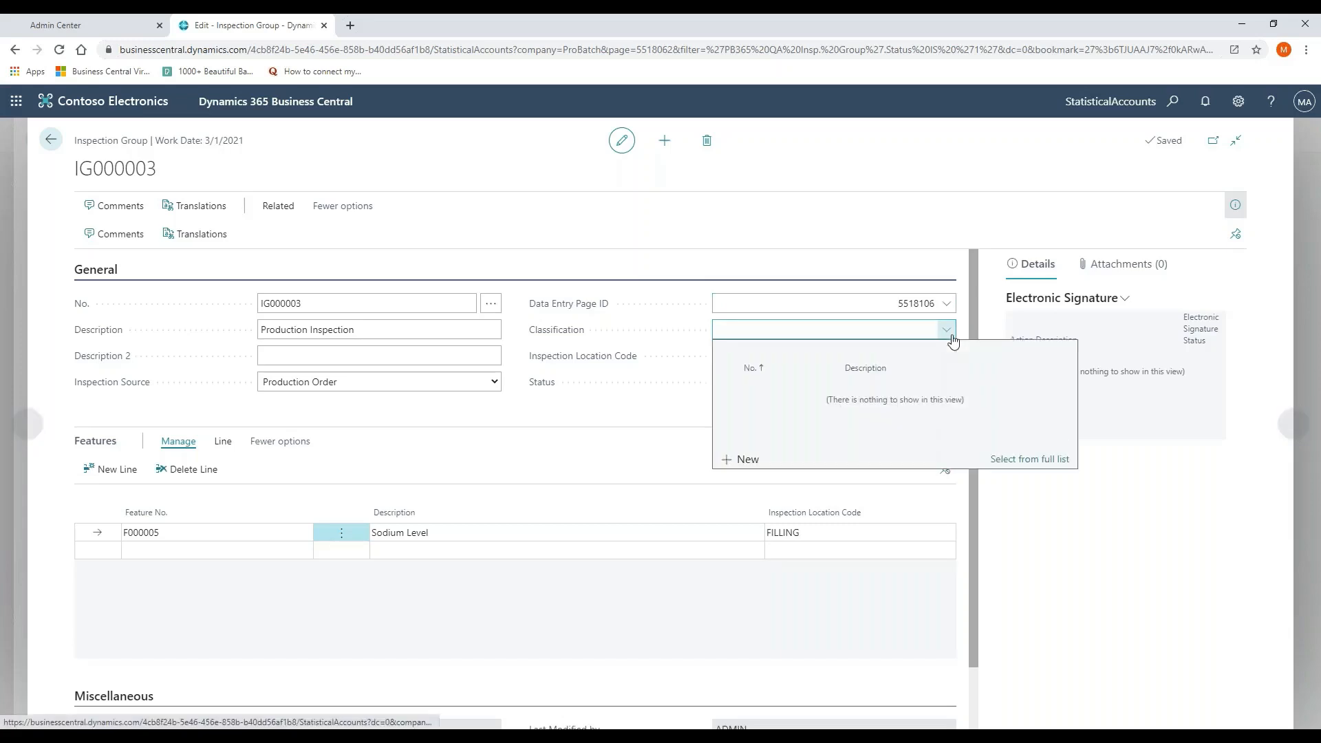
pyautogui.click(666, 398)
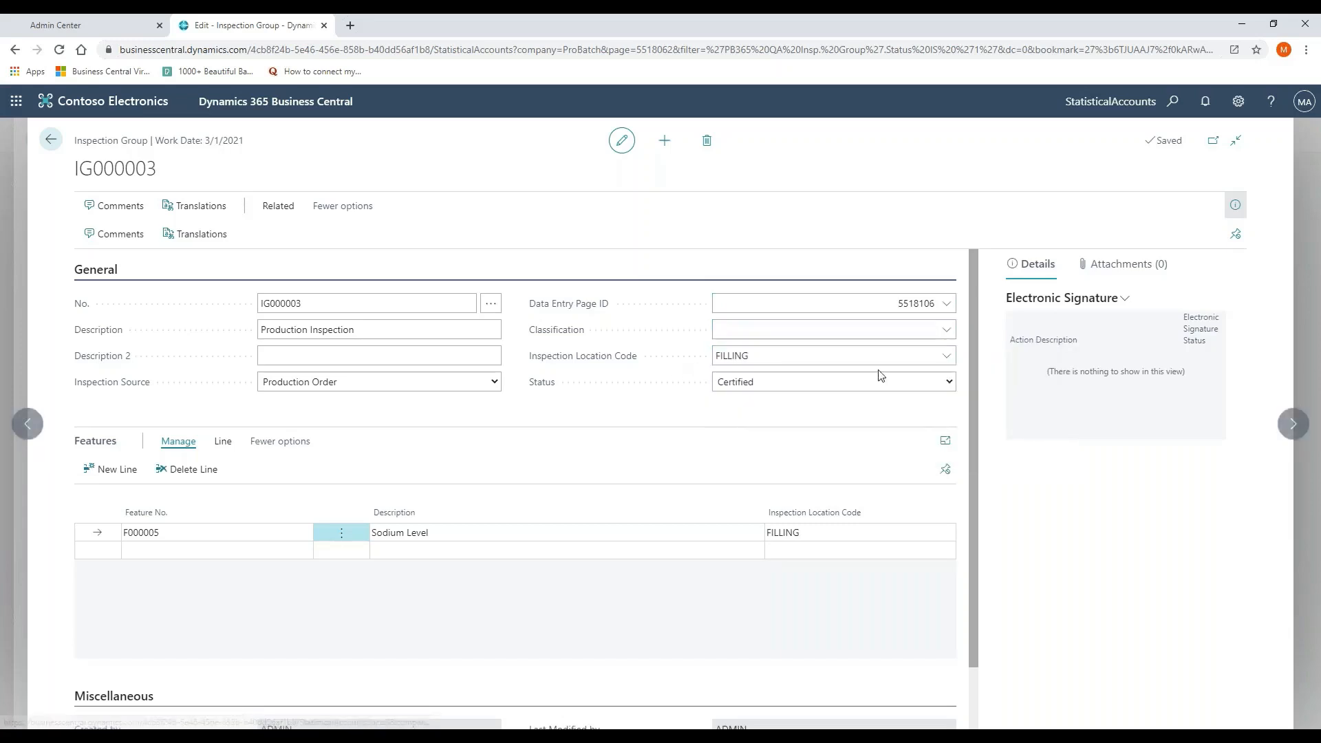
pyautogui.click(948, 358)
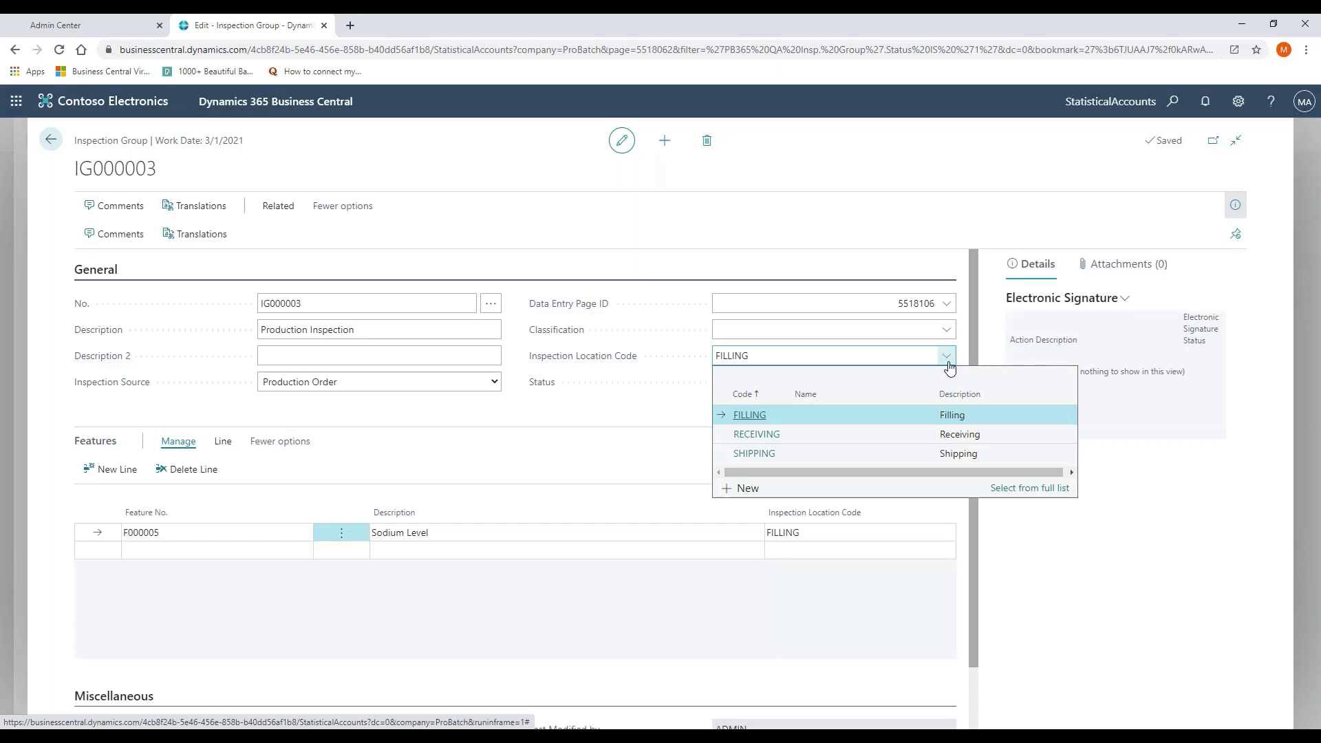
pyautogui.click(636, 414)
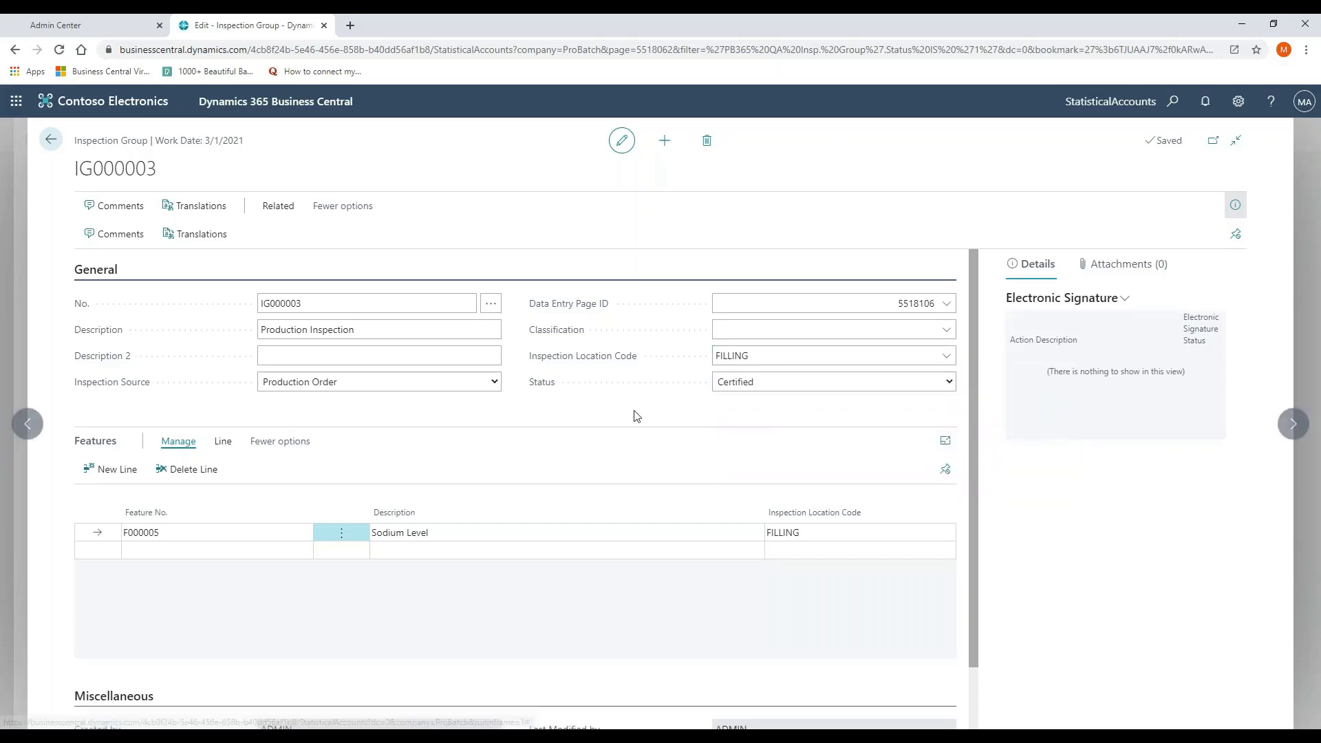
# Step: Look up the inspection features for the Sodium Level line, cancel the selection, and return to the Tomato Juice plan
pyautogui.click(236, 532)
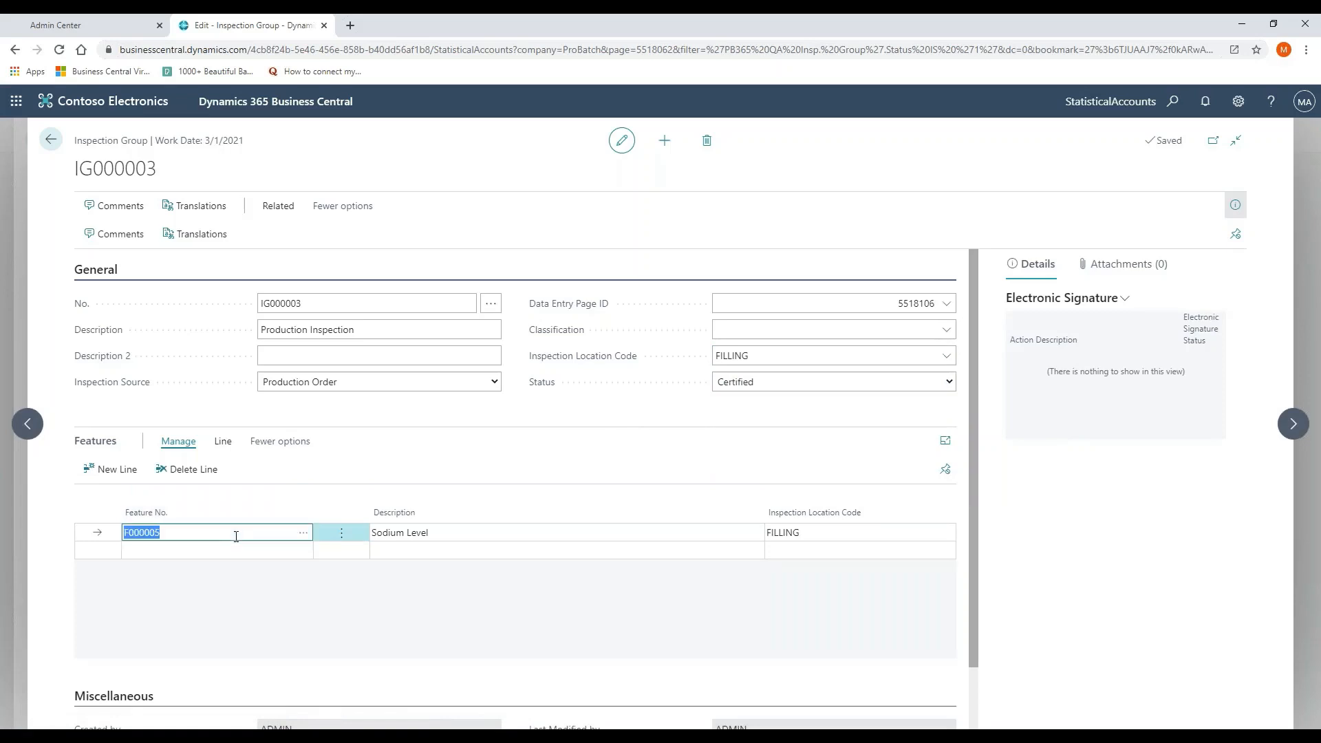
pyautogui.click(306, 537)
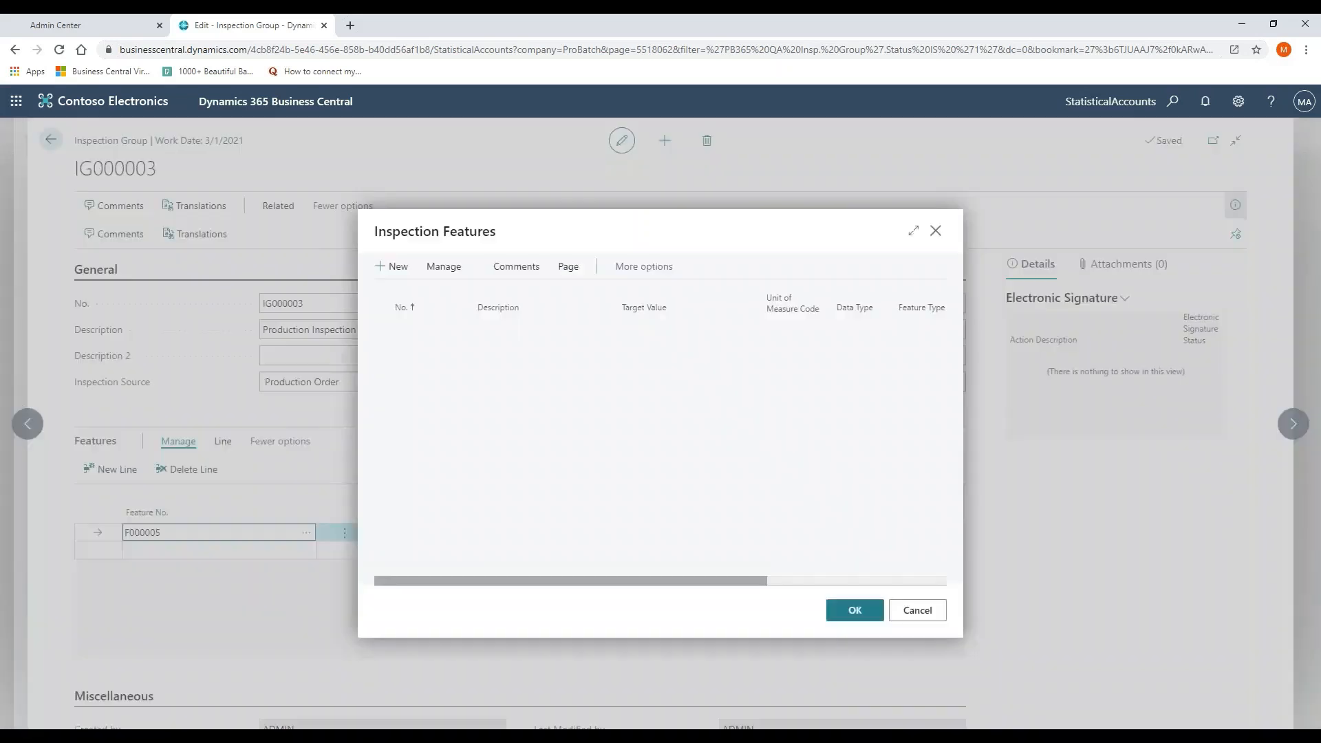
pyautogui.click(917, 614)
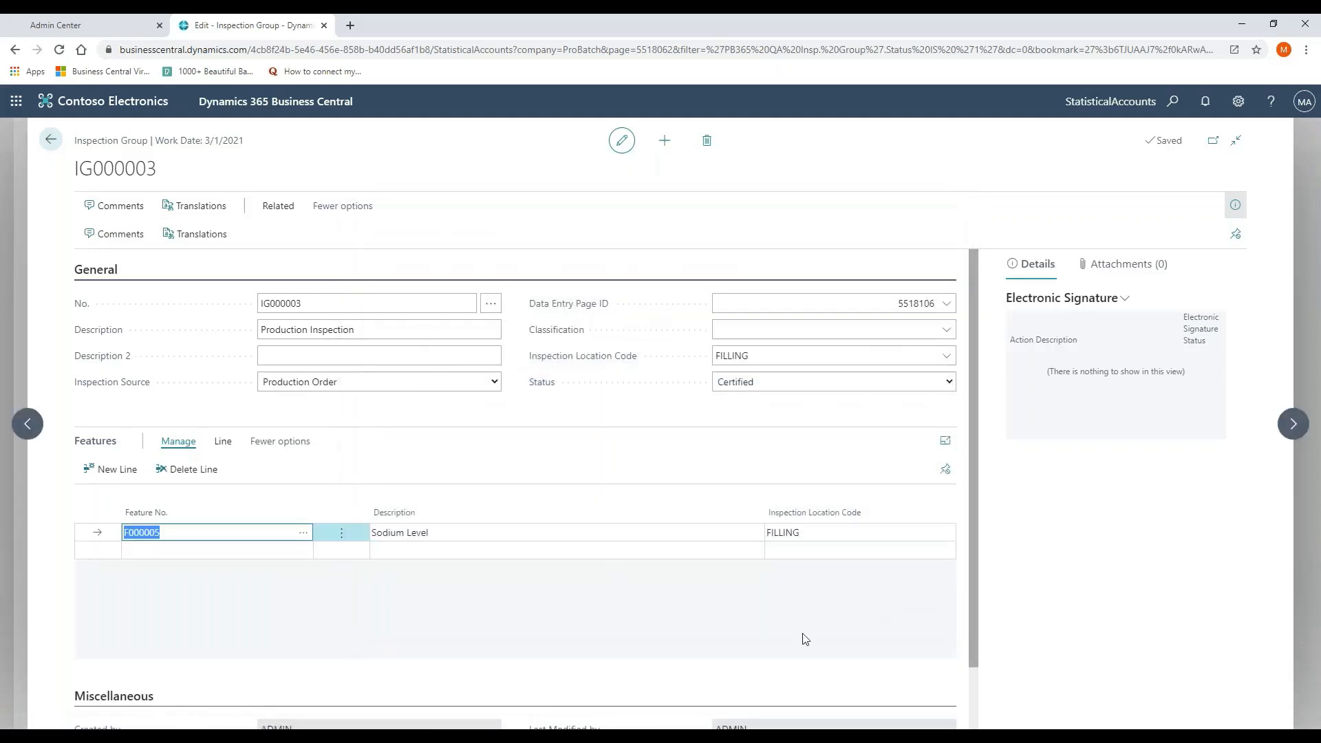
pyautogui.press('Tab')
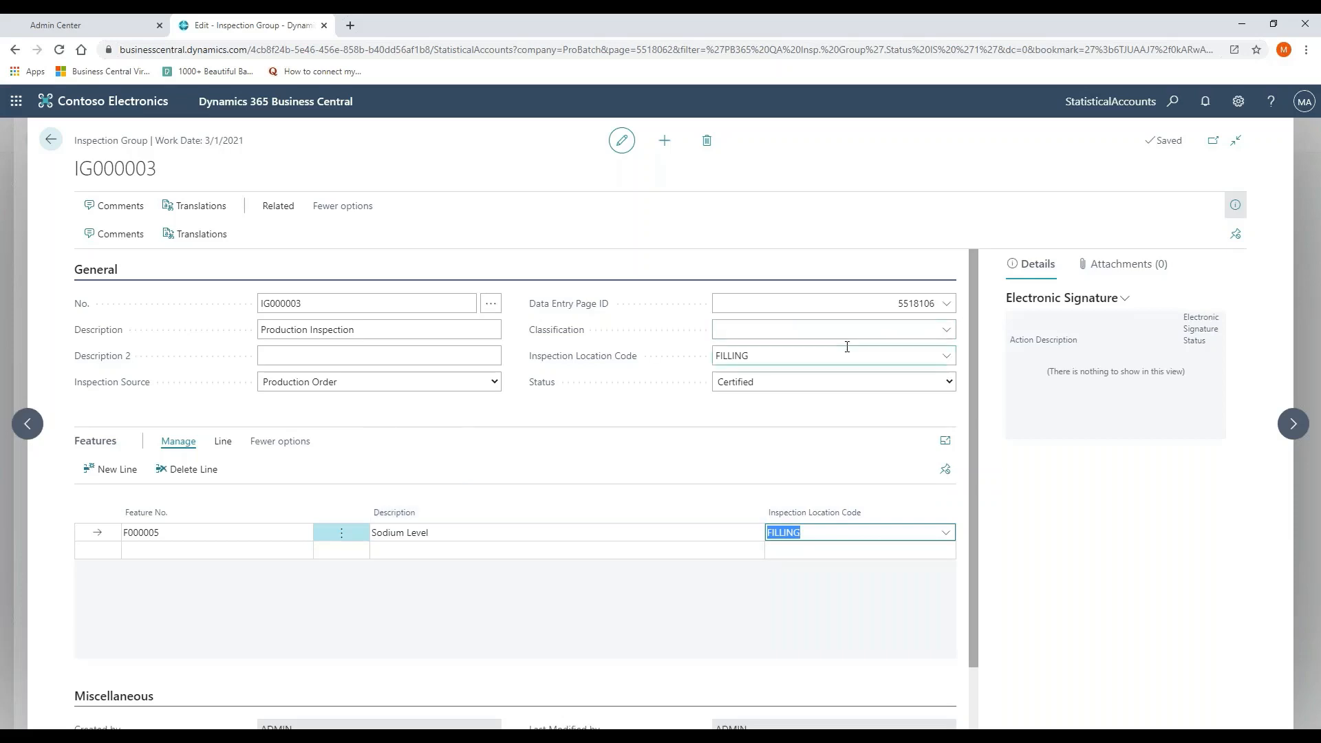
pyautogui.click(50, 141)
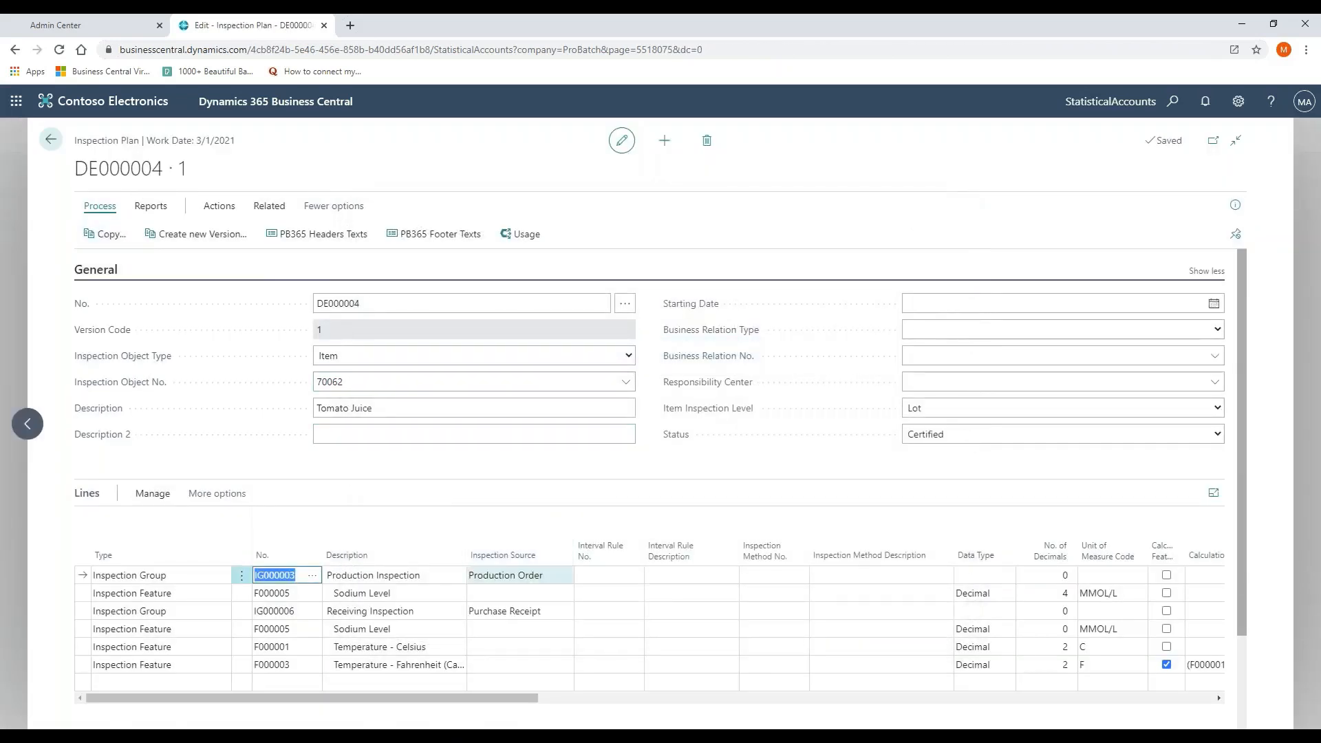
# Step: Review the inspection source choices for the Production Inspection line and the samples calculation method choices for its Sodium Level line
pyautogui.click(550, 583)
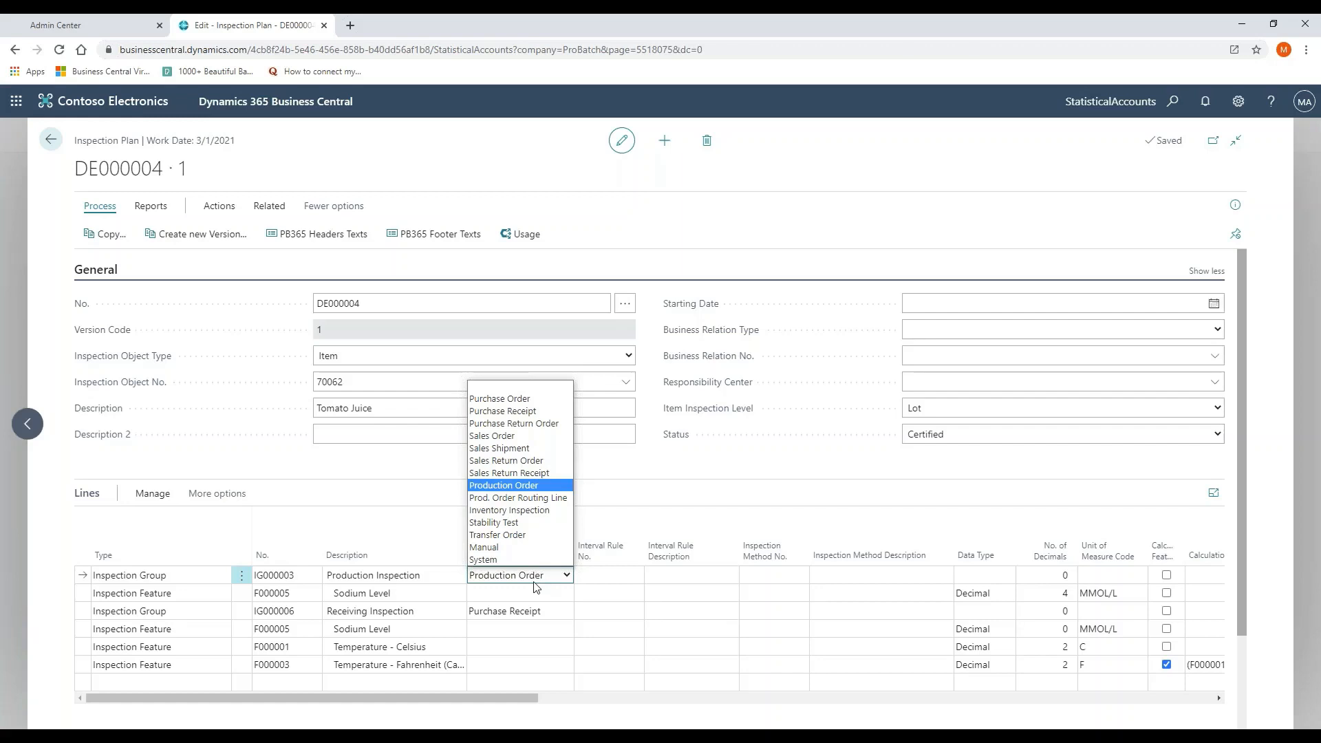
pyautogui.moveTo(514, 702); pyautogui.dragTo(777, 708)
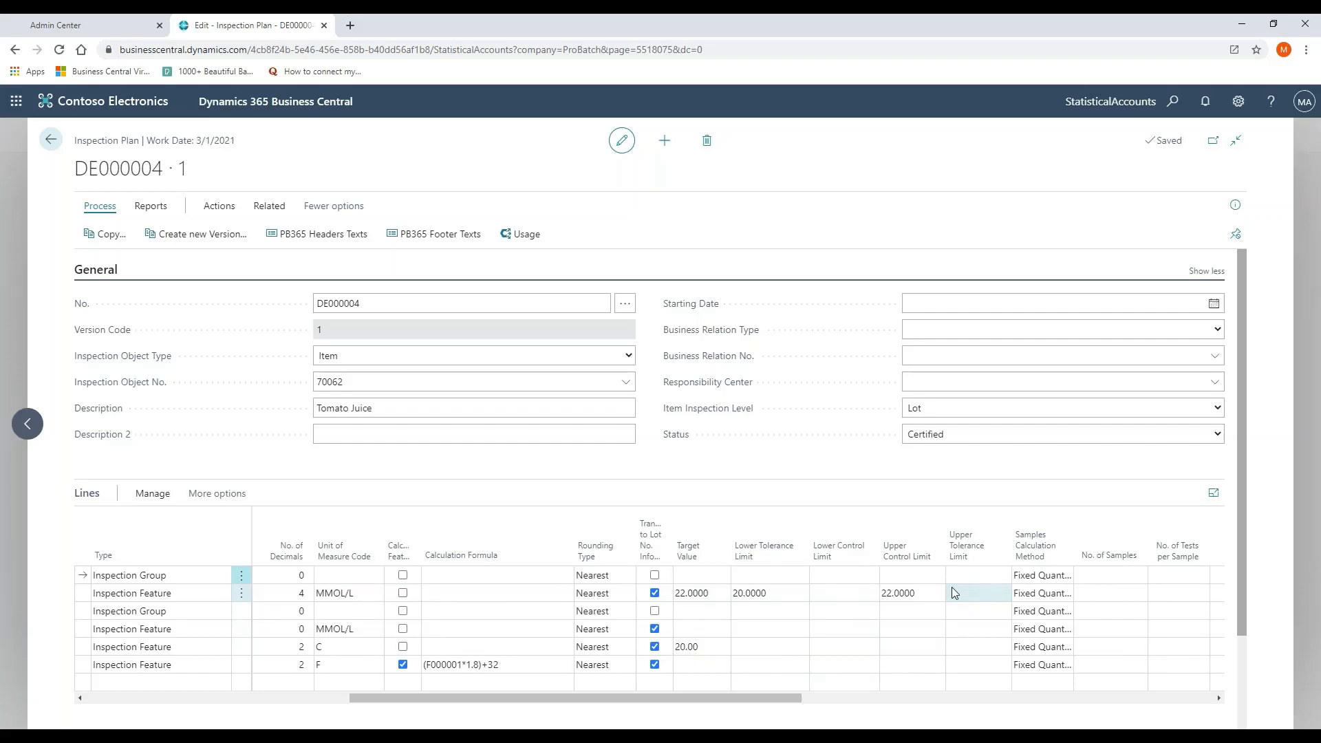
pyautogui.click(1063, 594)
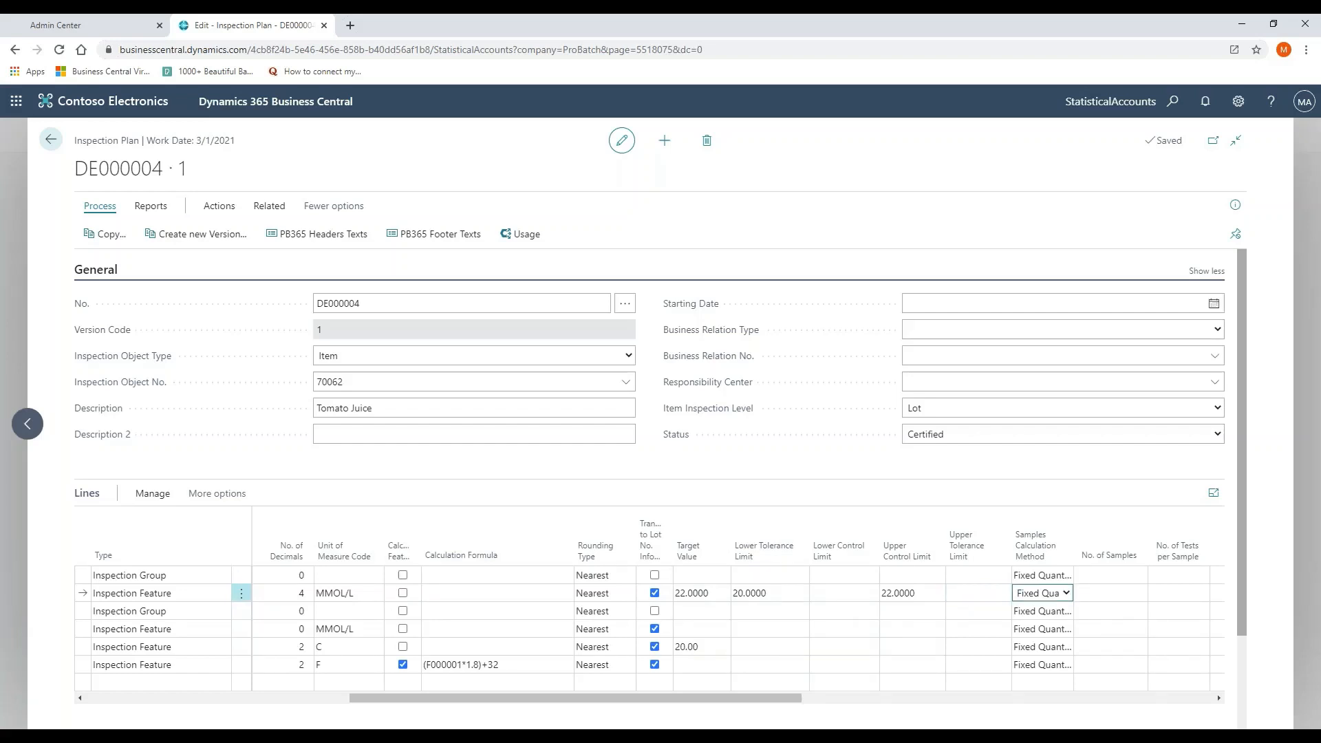
pyautogui.click(1065, 594)
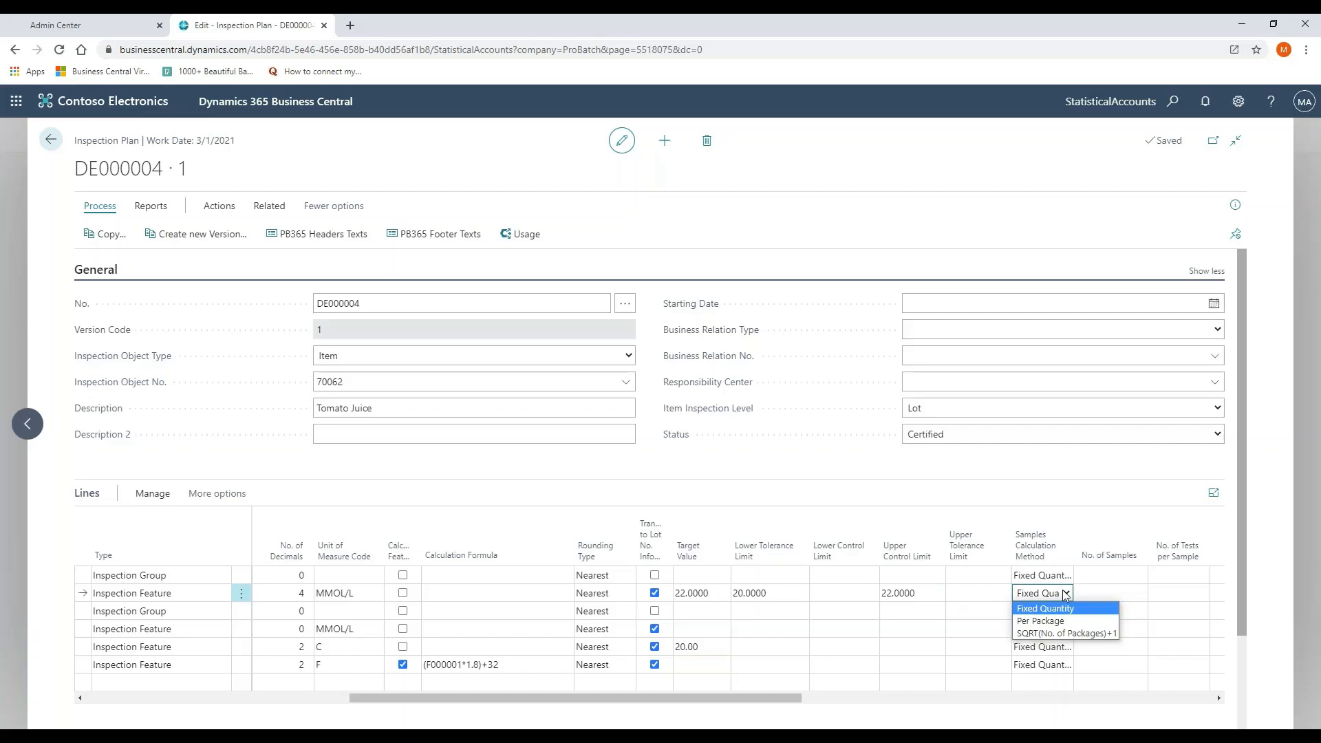
pyautogui.click(475, 506)
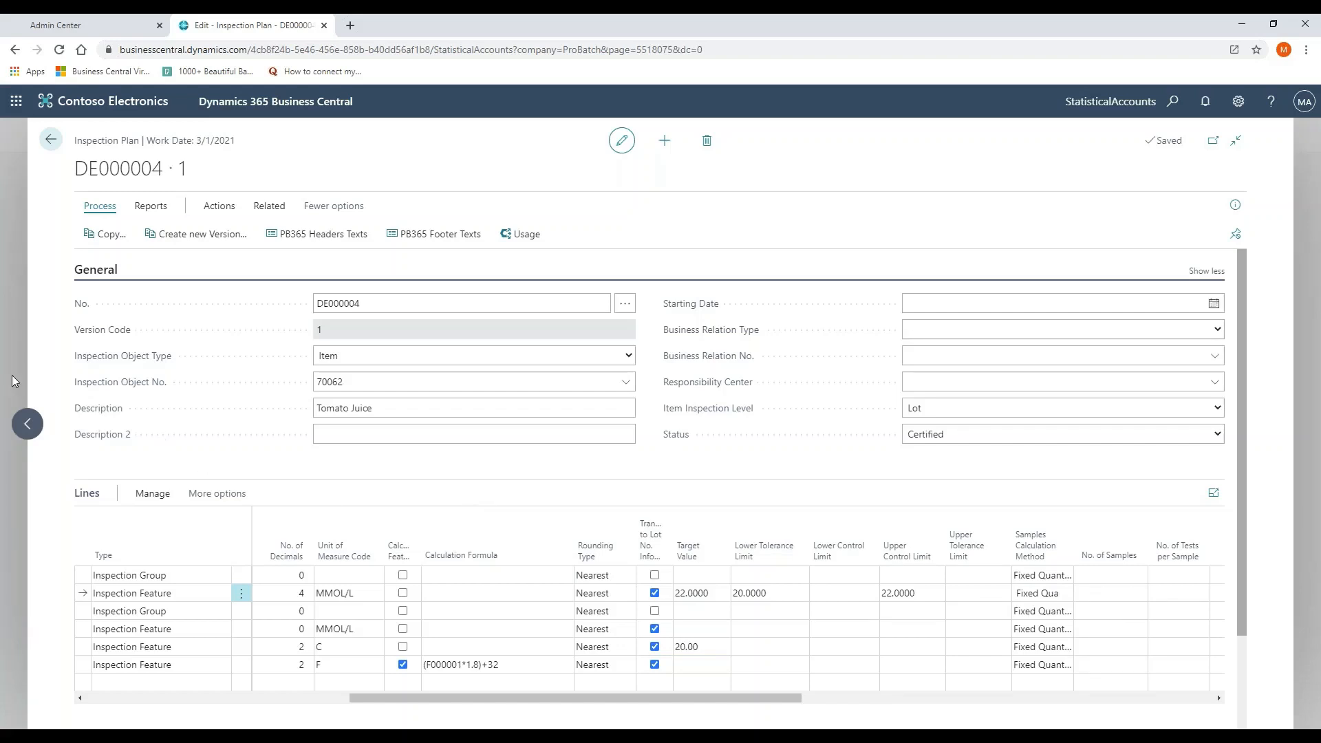
# Step: Open the released Tomato Juice inspection order for lot GJUH-405 and examine its lines, source record, inspection level and lot number
pyautogui.click(45, 140)
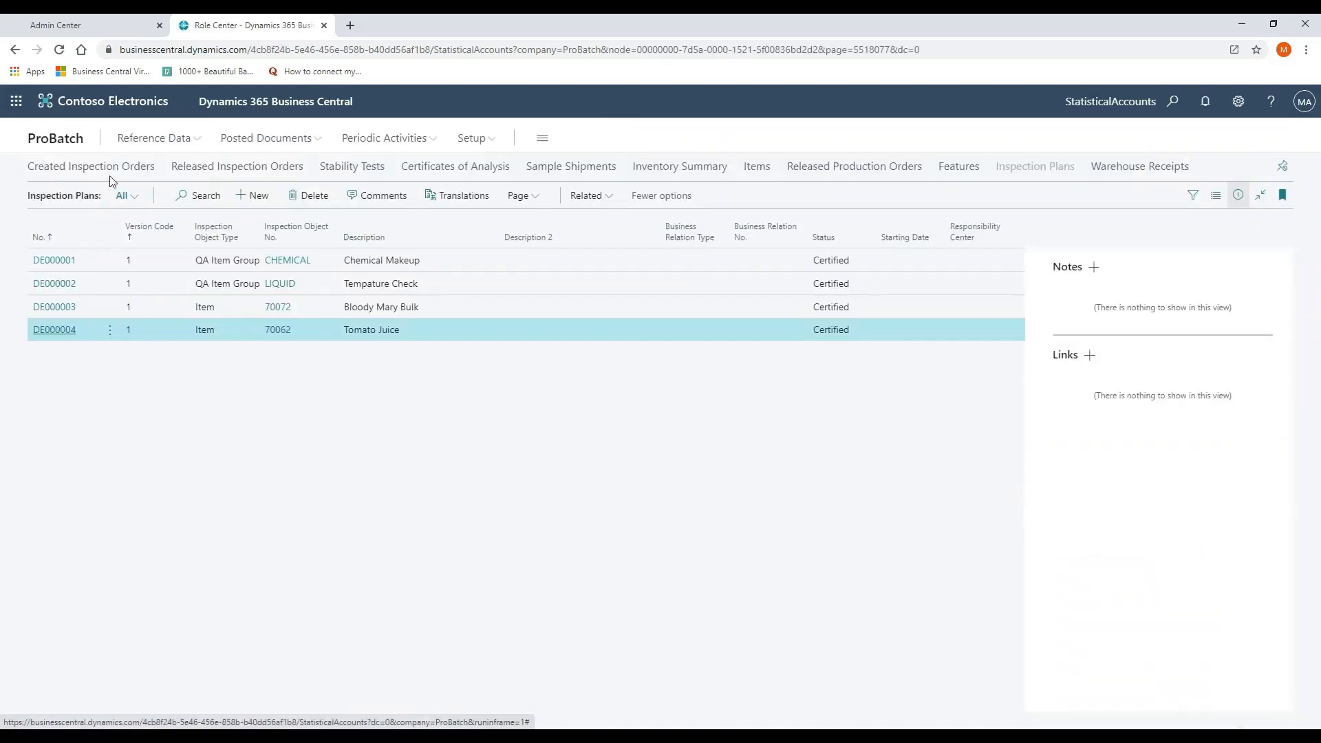
pyautogui.click(59, 140)
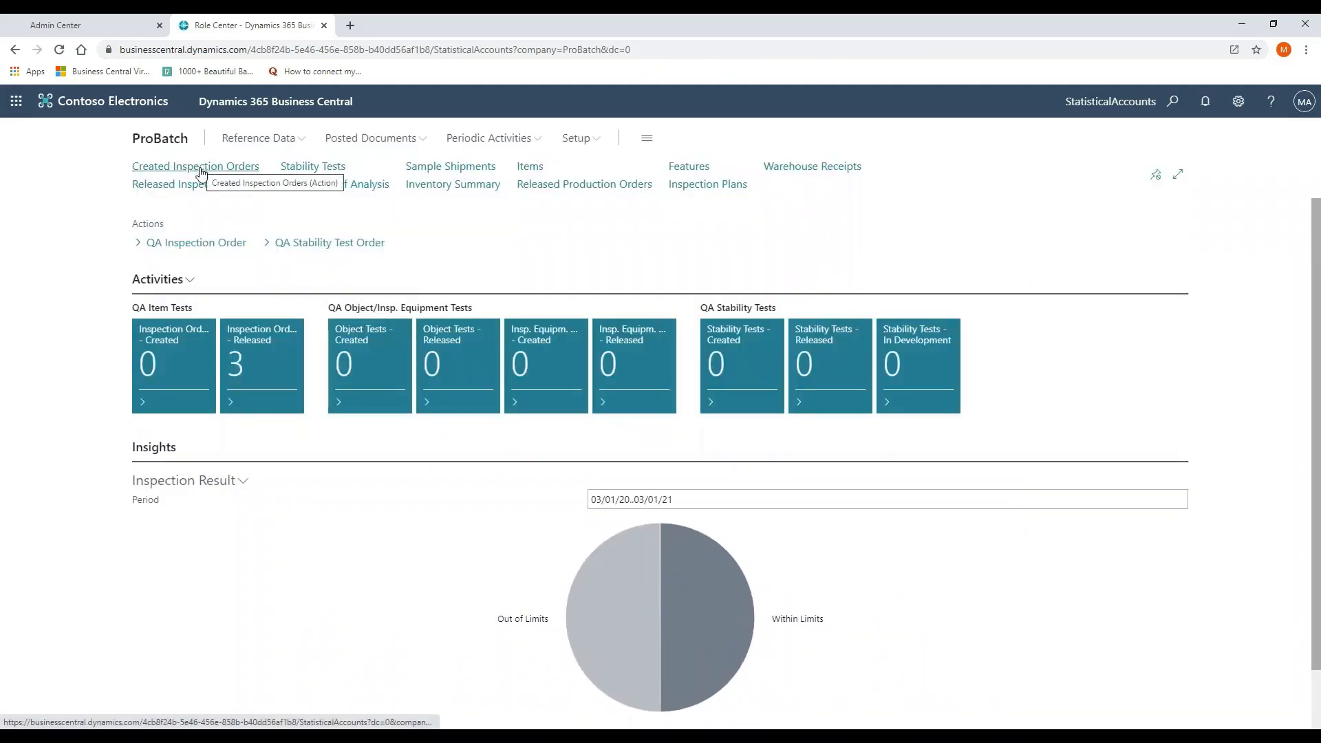
pyautogui.click(200, 185)
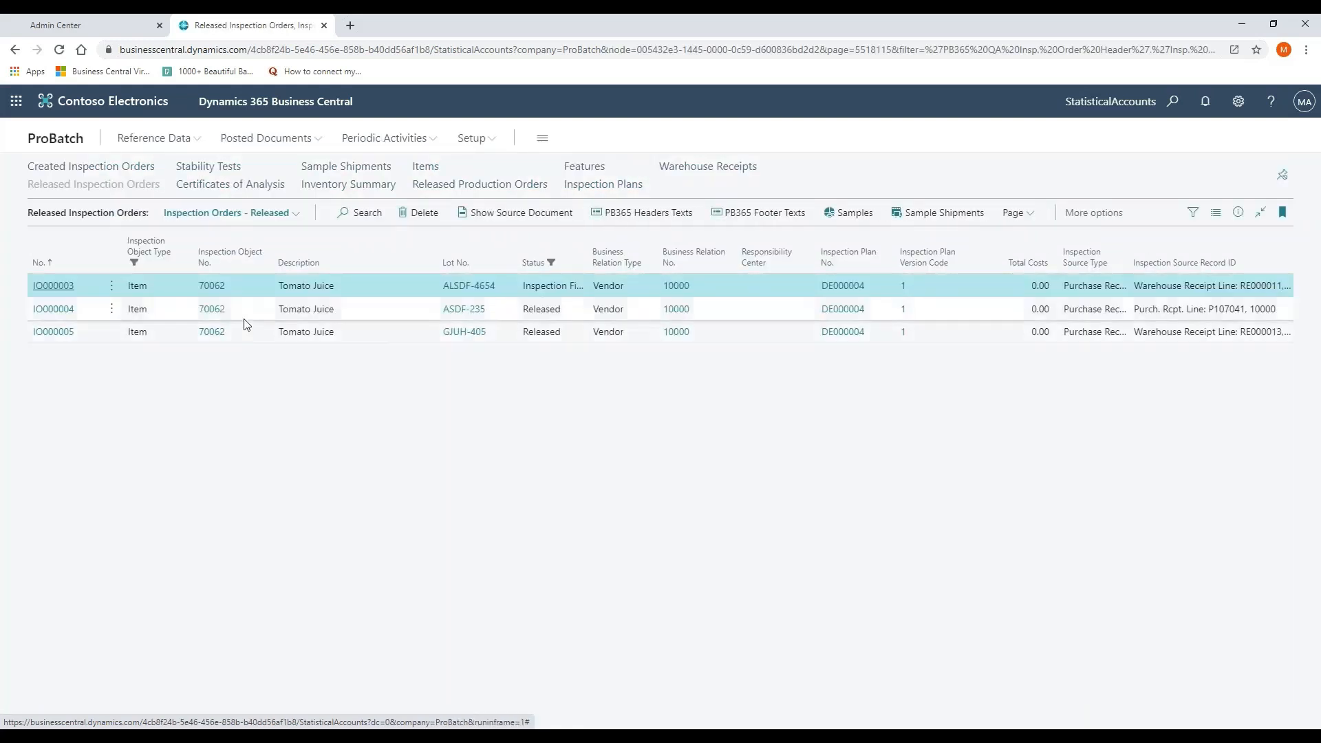
pyautogui.click(80, 338)
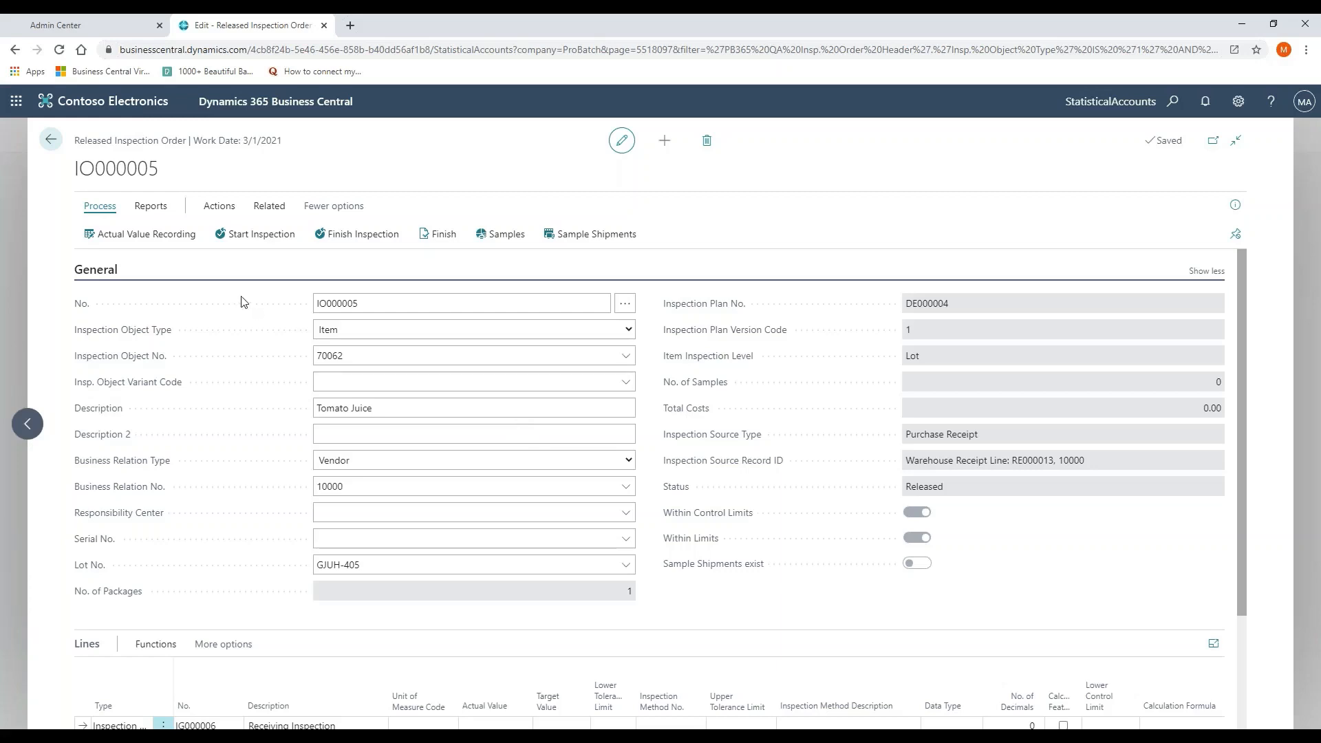
pyautogui.scroll(-2, 241, 301)
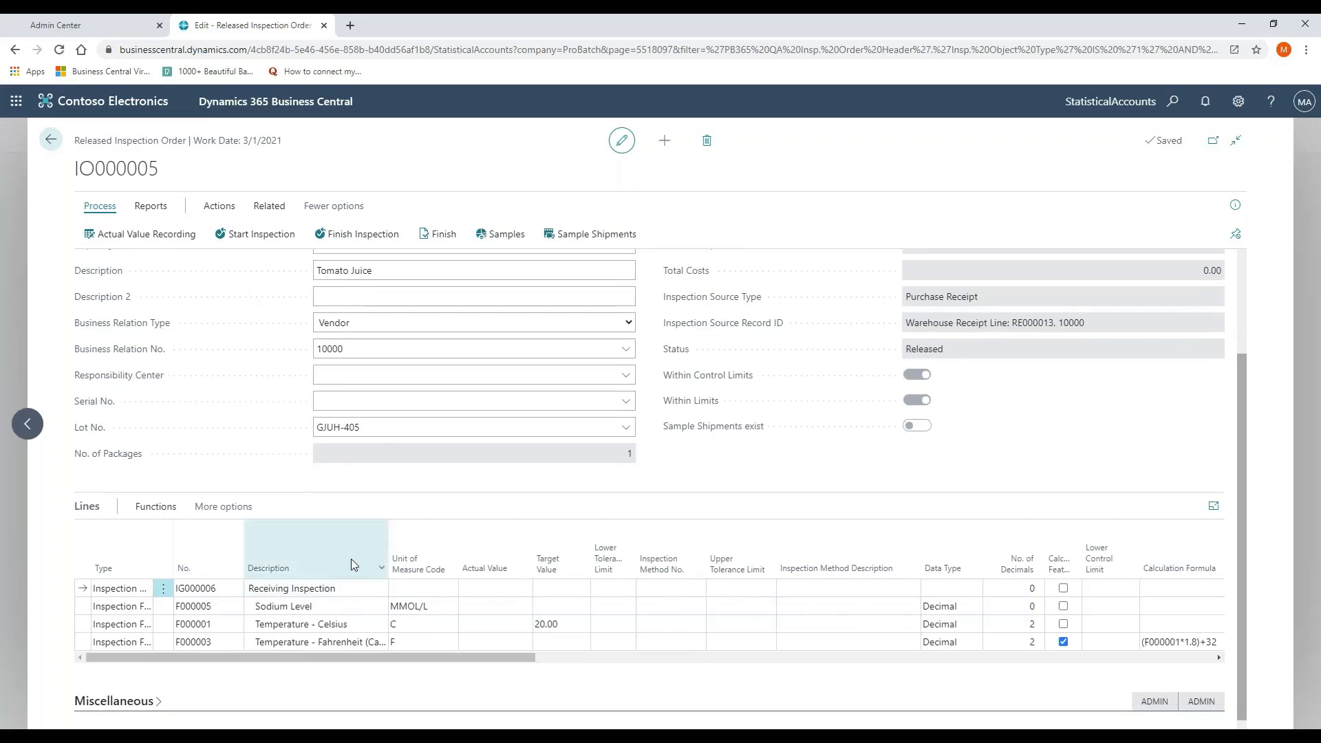
pyautogui.scroll(1, 351, 559)
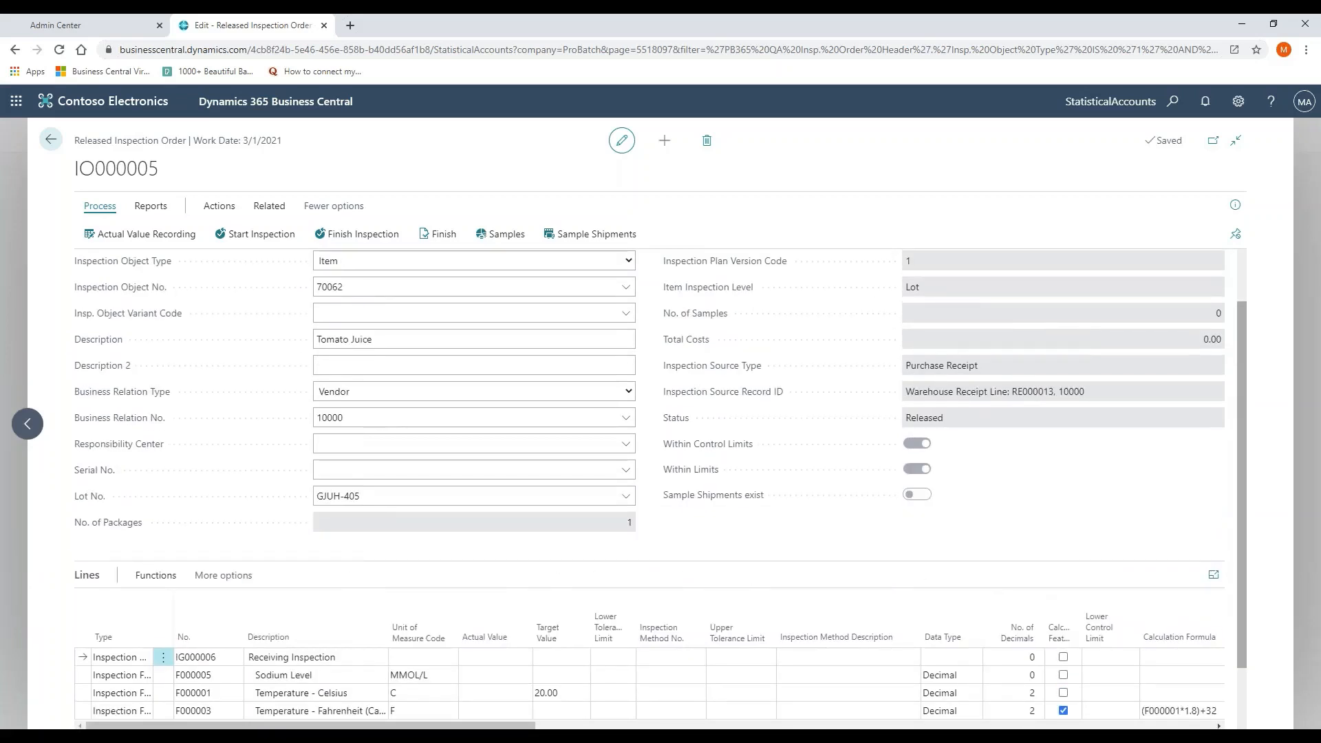
pyautogui.click(374, 443)
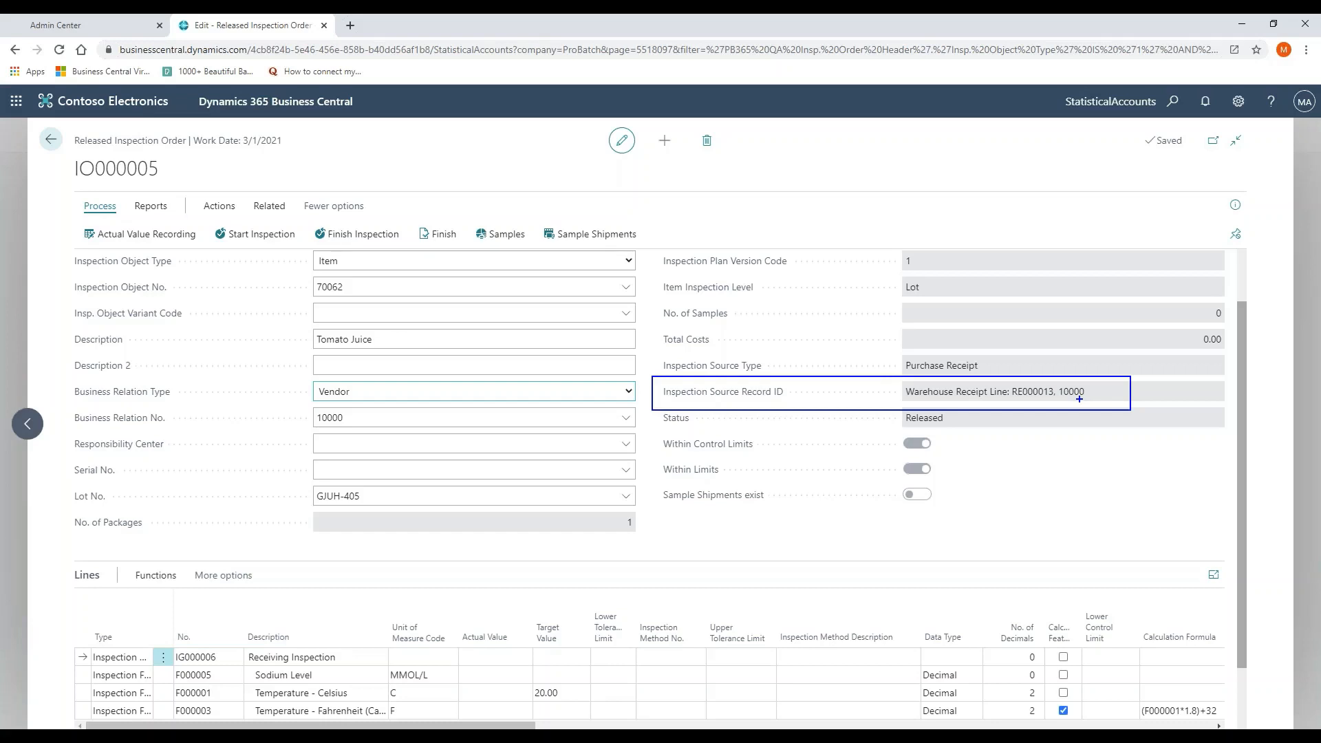
pyautogui.moveTo(649, 270); pyautogui.dragTo(978, 314)
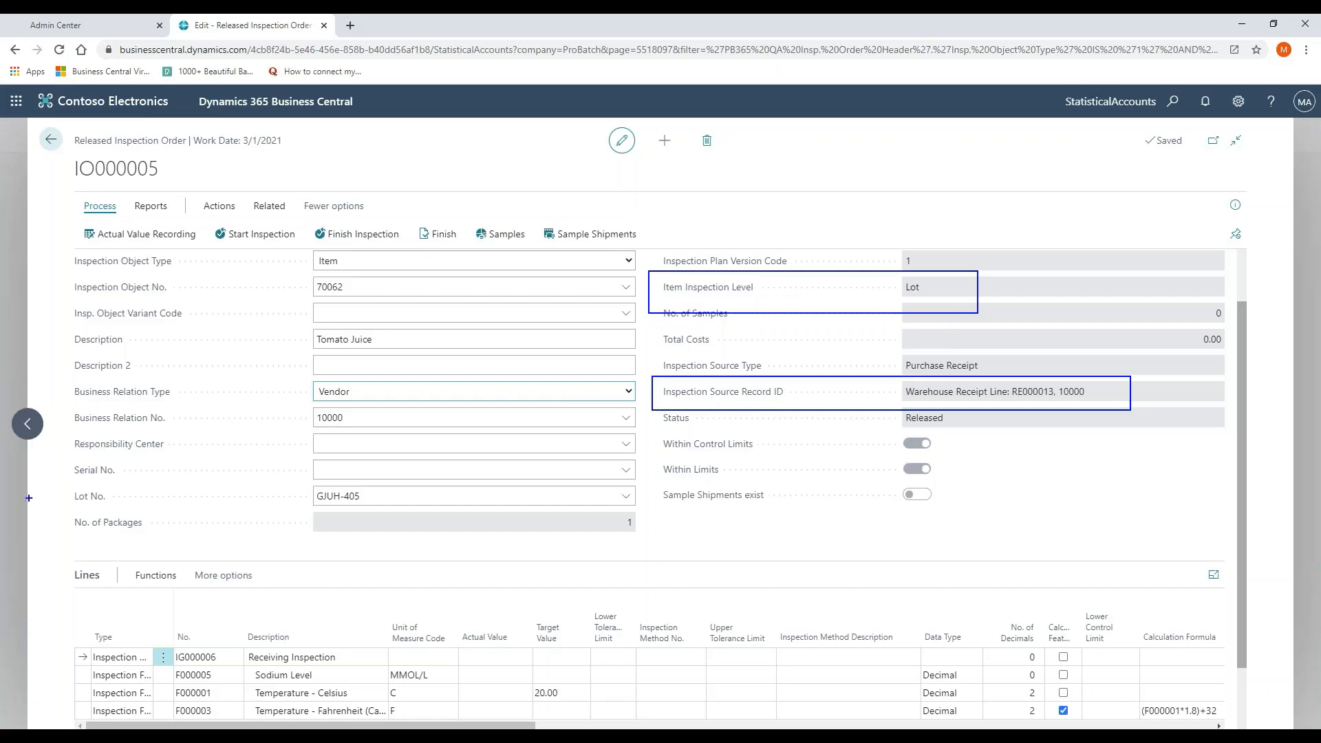
pyautogui.moveTo(54, 478)
pyautogui.mouseDown()
pyautogui.moveTo(334, 506)
pyautogui.moveTo(644, 512)
pyautogui.mouseUp()
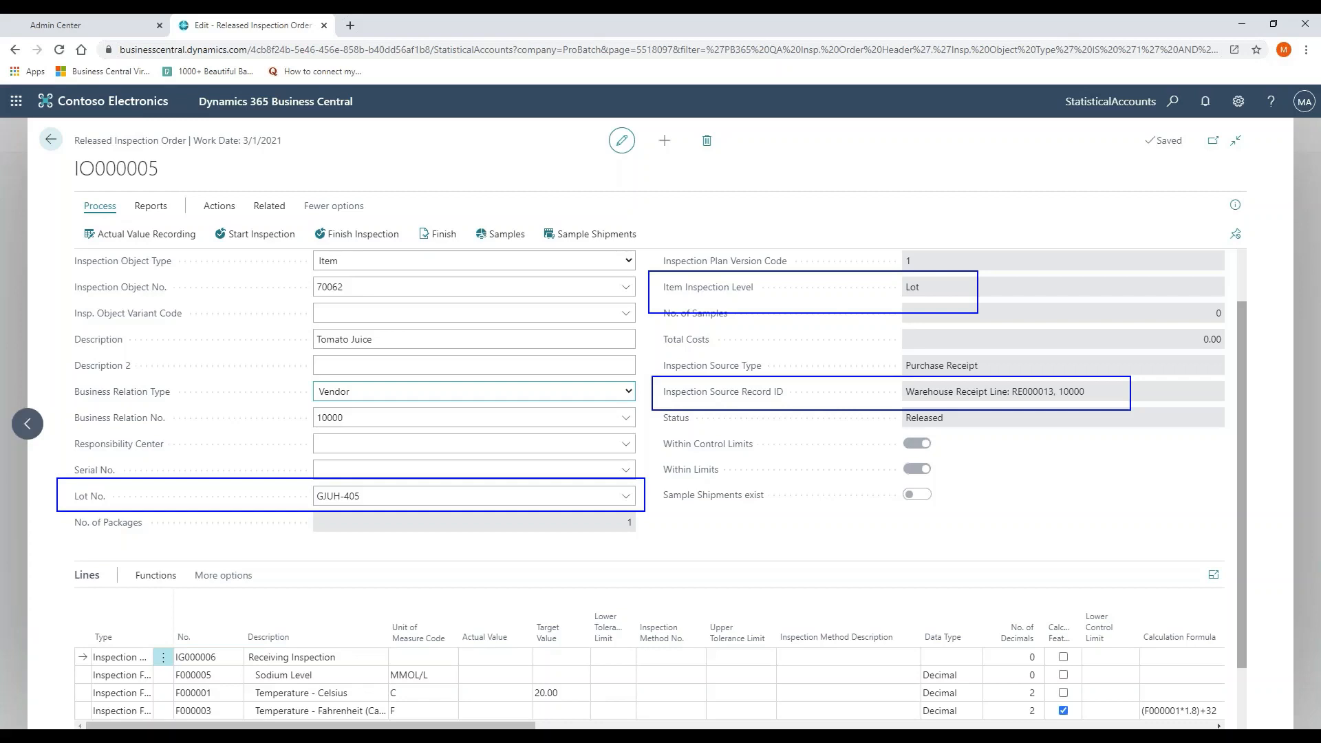
# Step: Open warehouse receipt RE000013 and look through the actions available for its Tomato Juice line, including the inspection functions
pyautogui.click(51, 139)
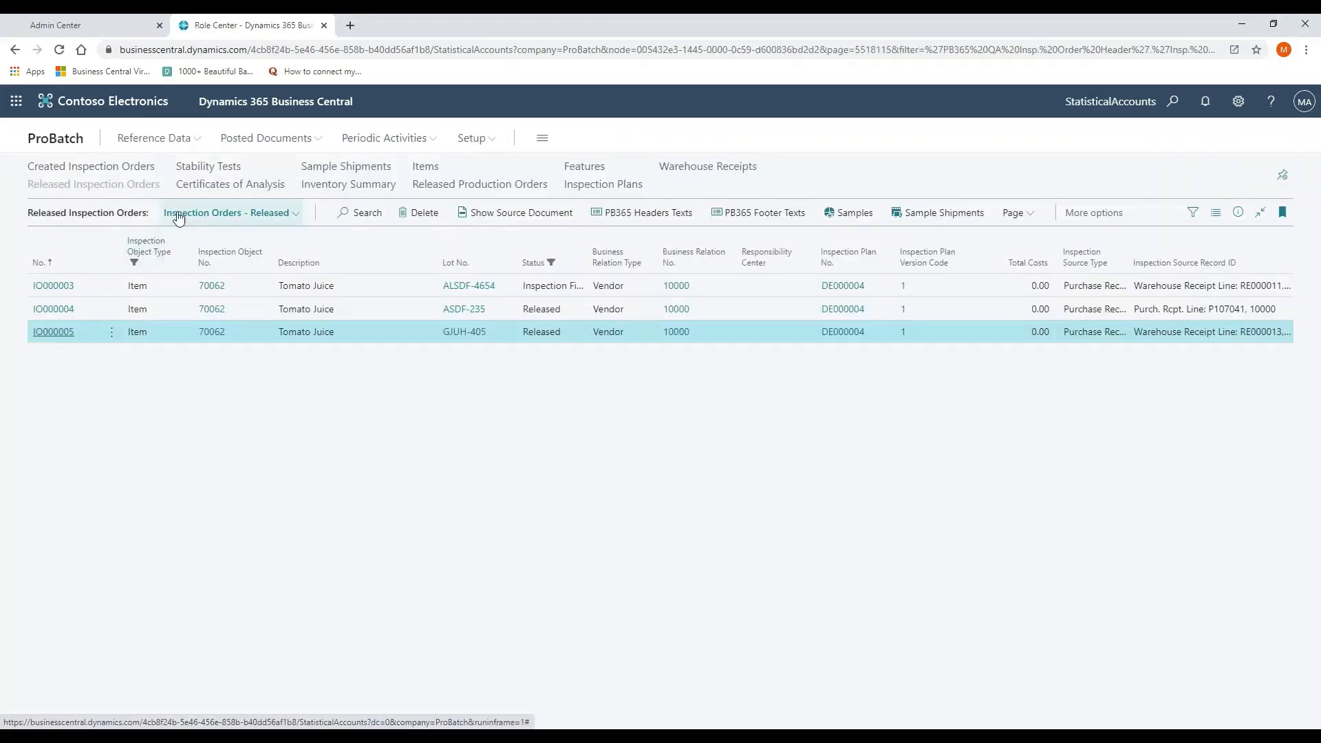
pyautogui.click(682, 167)
pyautogui.click(54, 293)
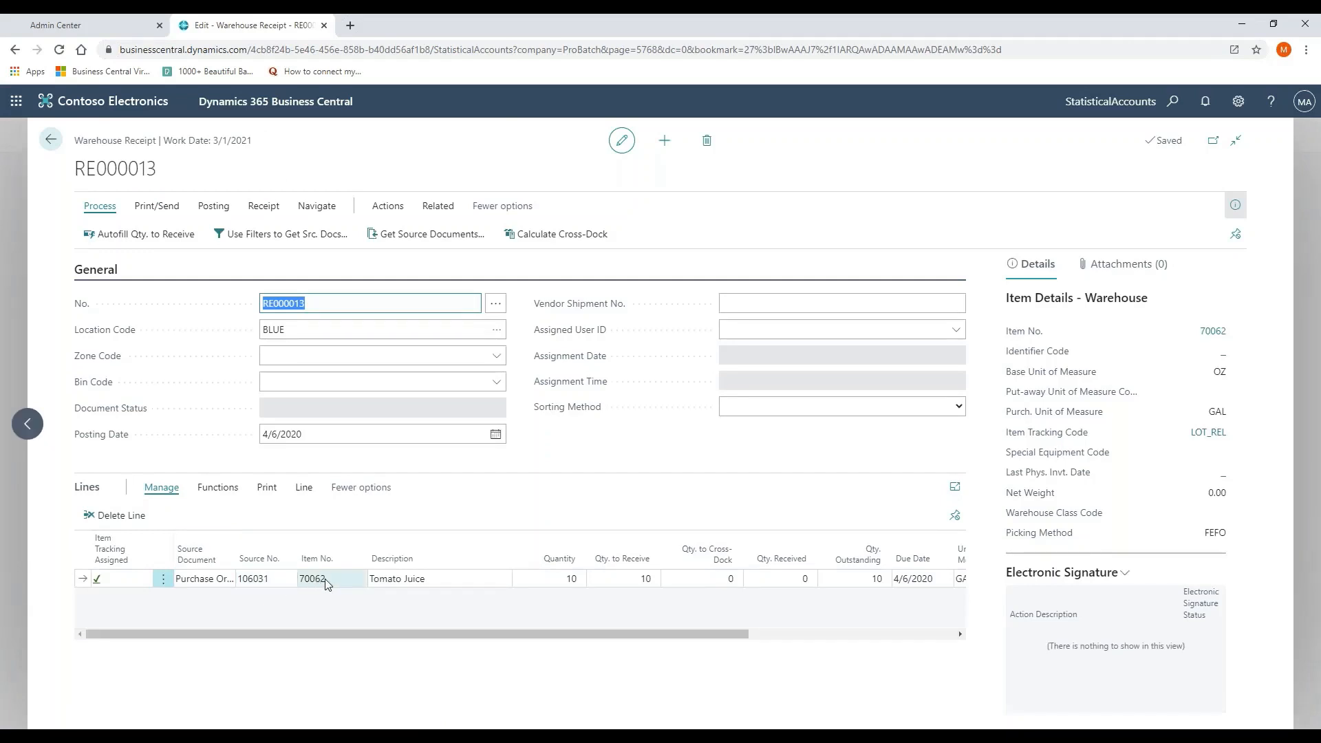
pyautogui.click(304, 487)
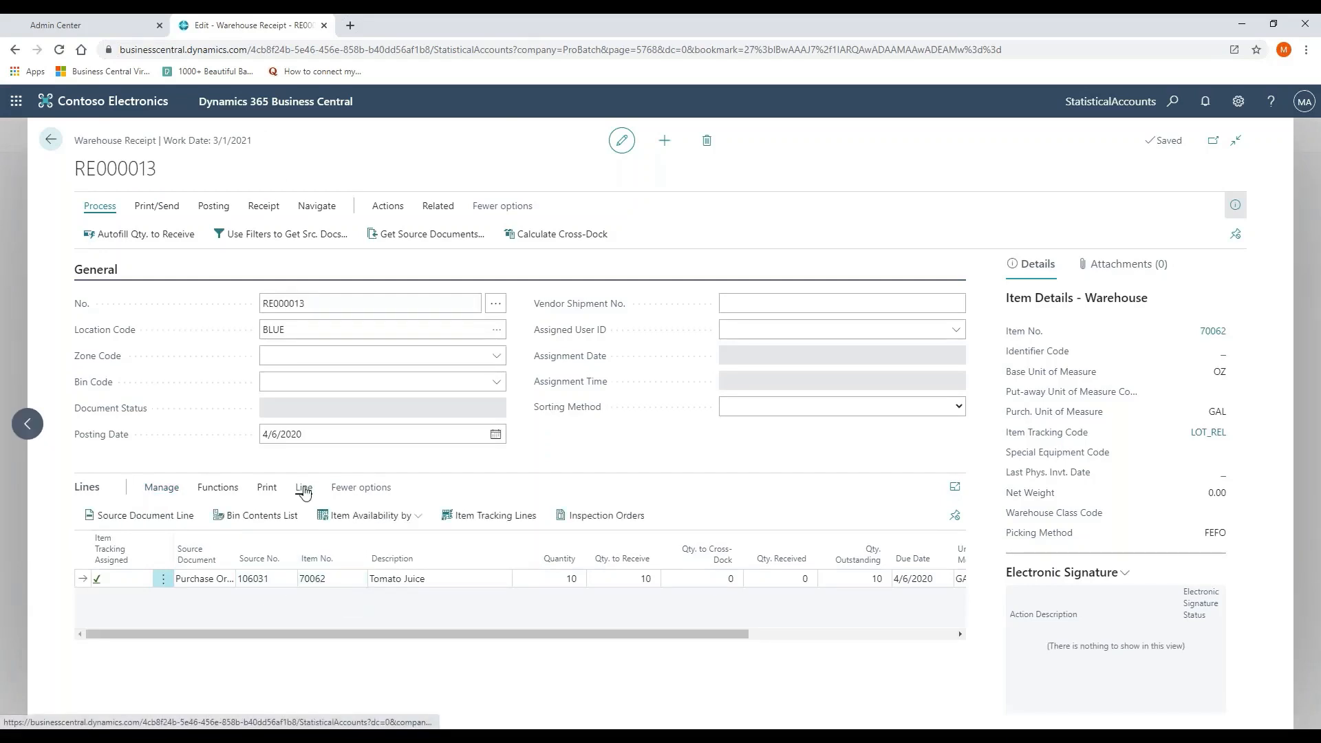
pyautogui.click(161, 487)
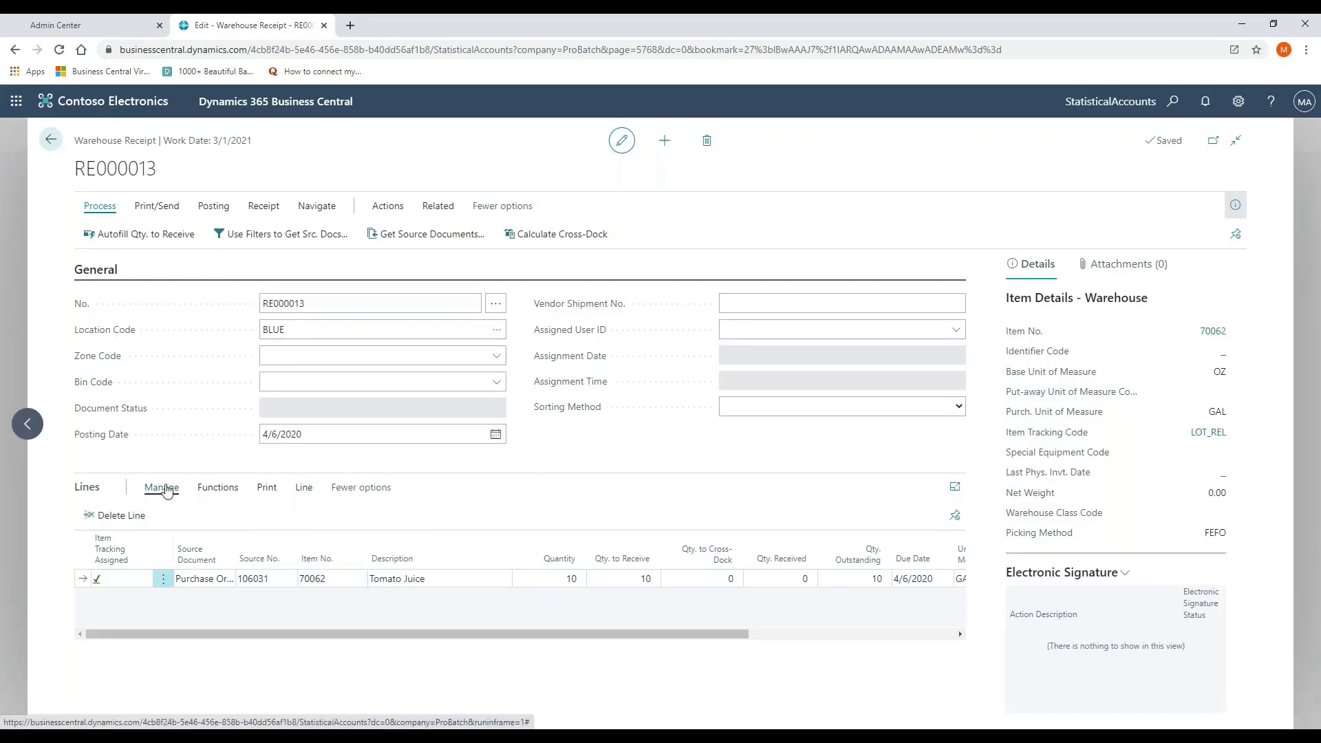
pyautogui.click(216, 488)
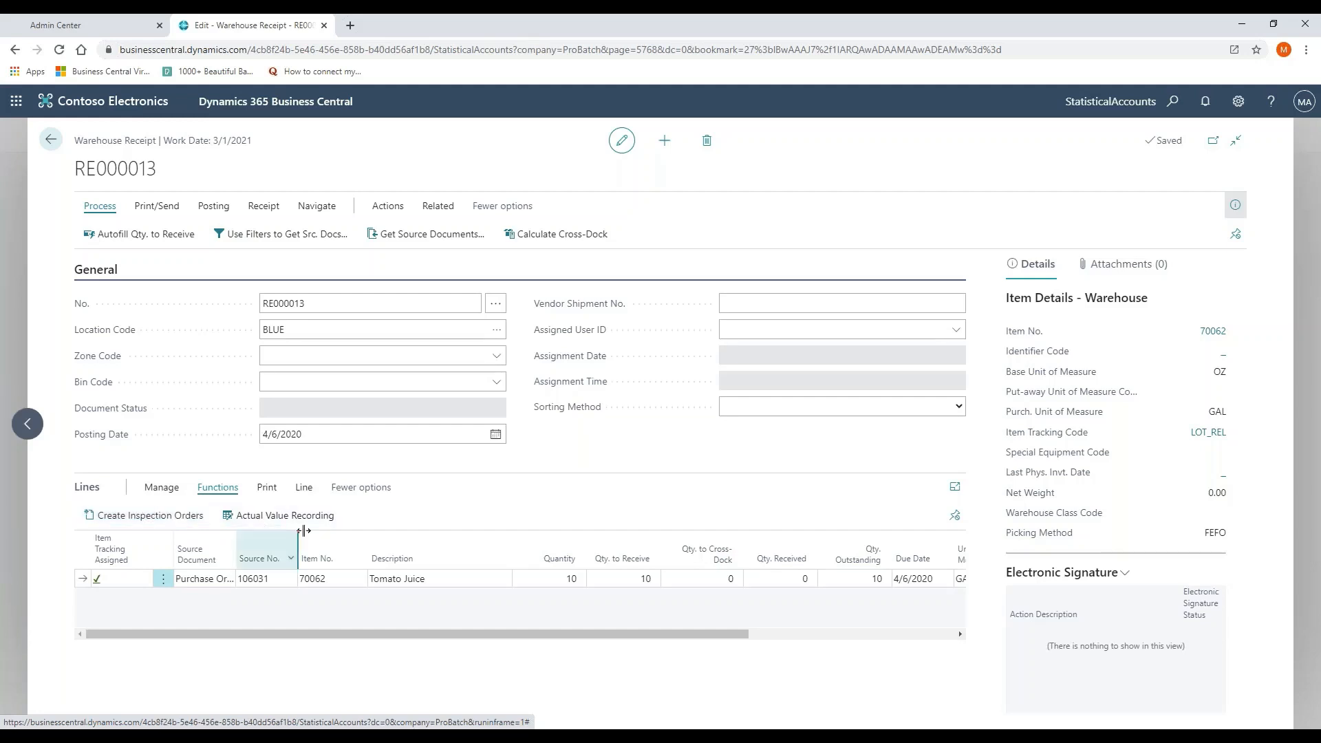
# Step: Examine the Actual Value Recording page for the receipt's Tomato Juice line, including the Actual Value column, and return to the receipt
pyautogui.click(279, 516)
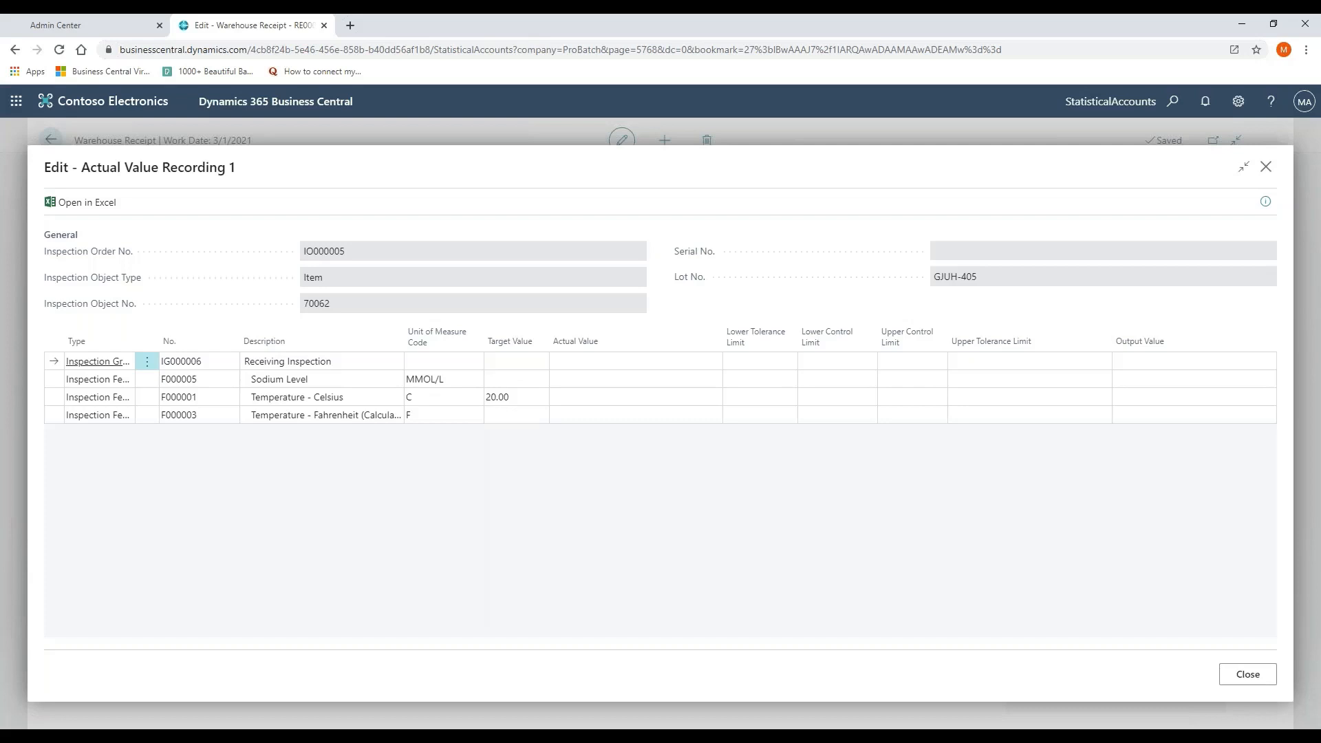
pyautogui.click(1247, 674)
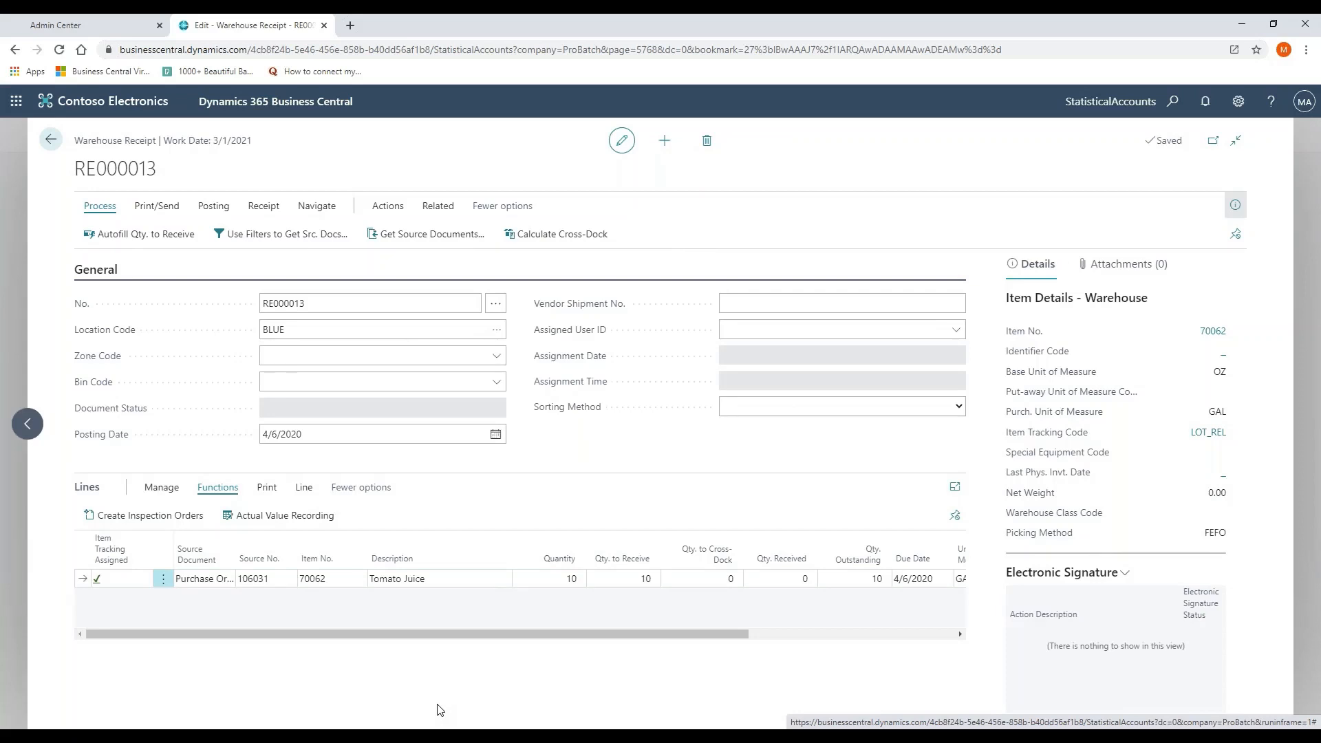
pyautogui.click(314, 522)
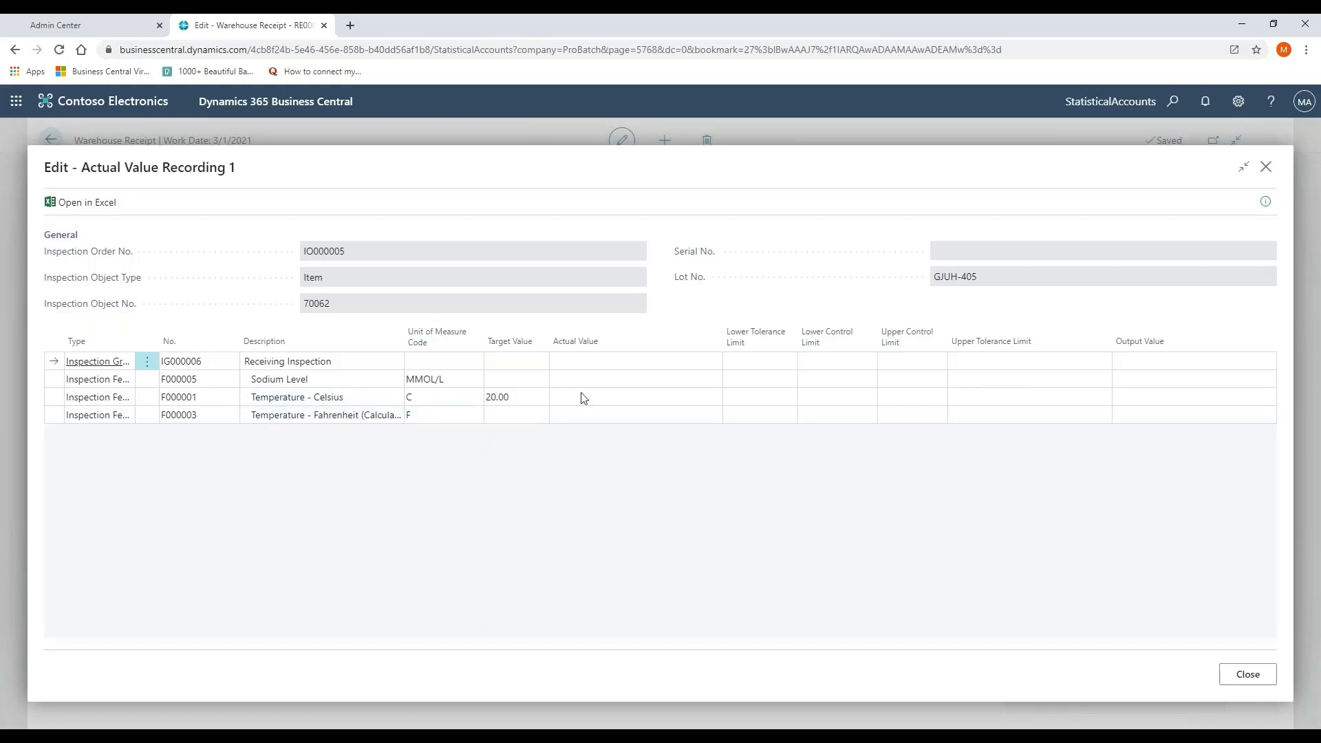
pyautogui.moveTo(586, 353); pyautogui.dragTo(534, 318)
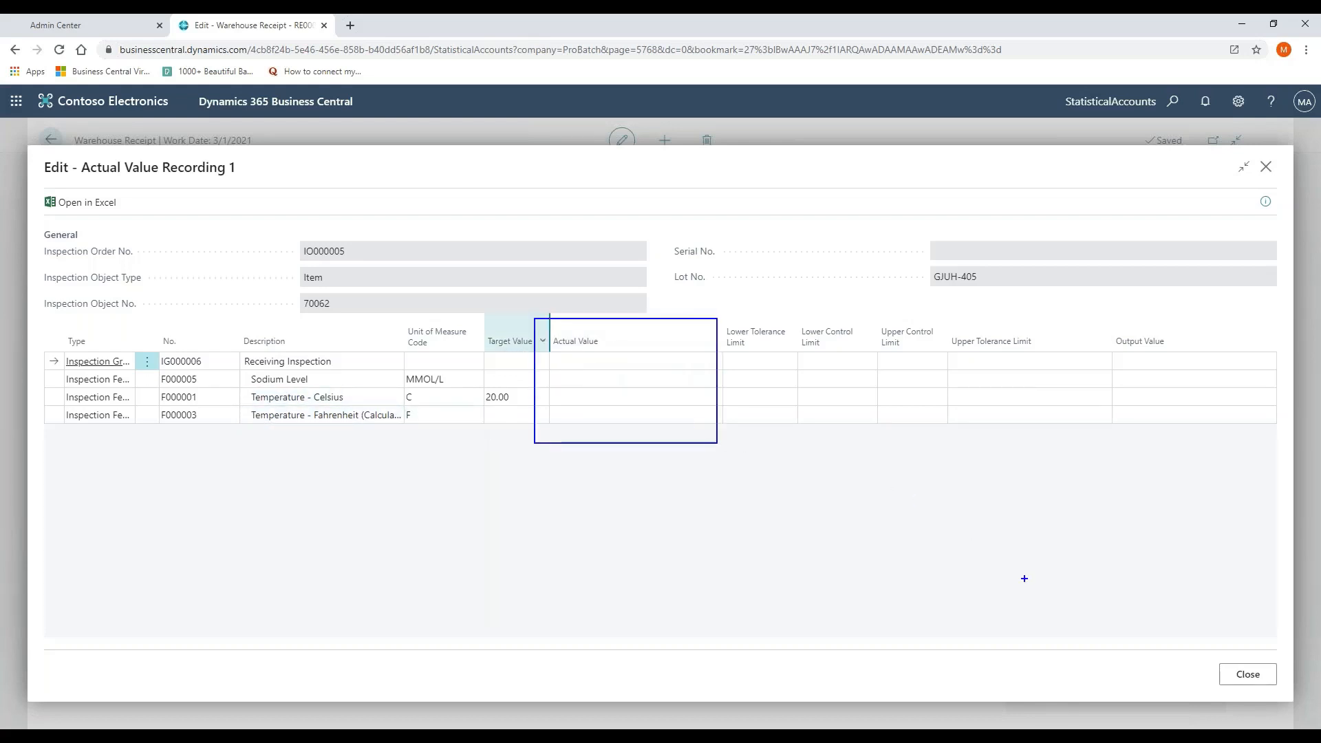
pyautogui.click(1246, 675)
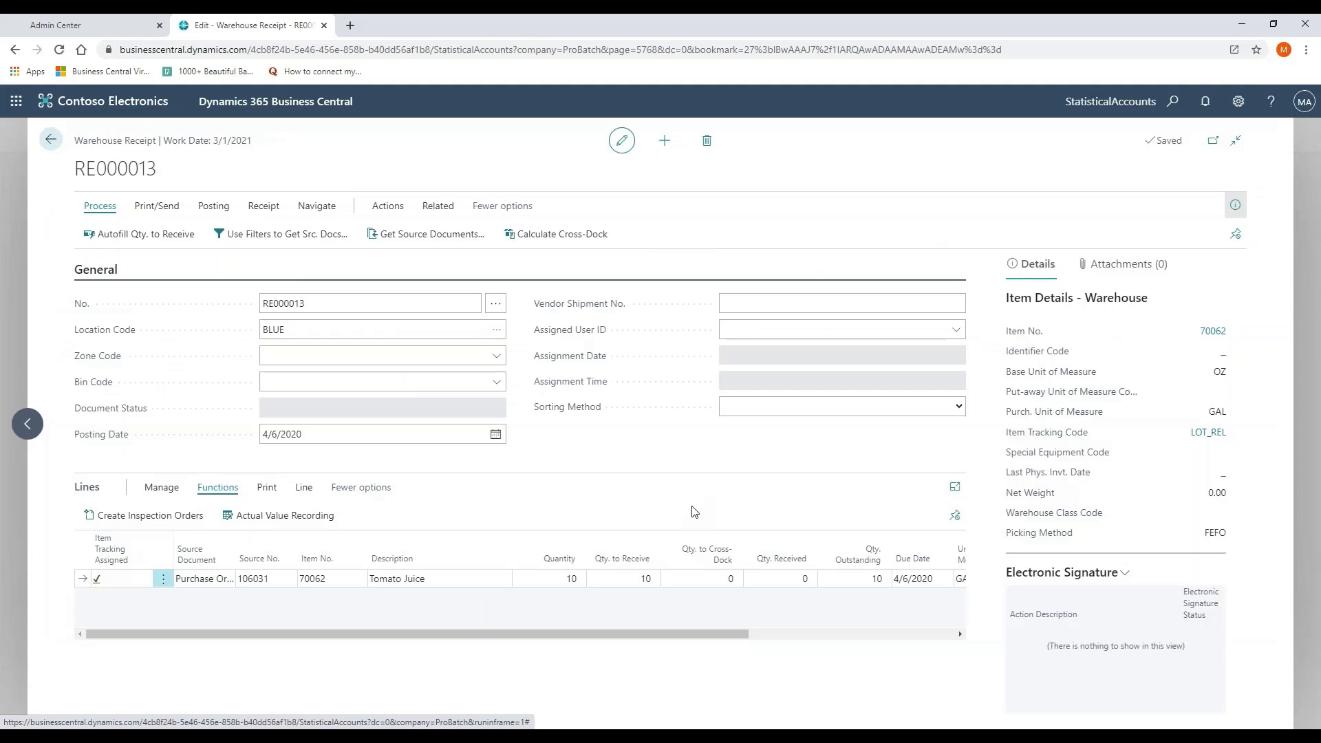
# Step: Re-examine the released inspection order for lot GJUH-405 and check the available views of the released inspection orders list
pyautogui.click(50, 140)
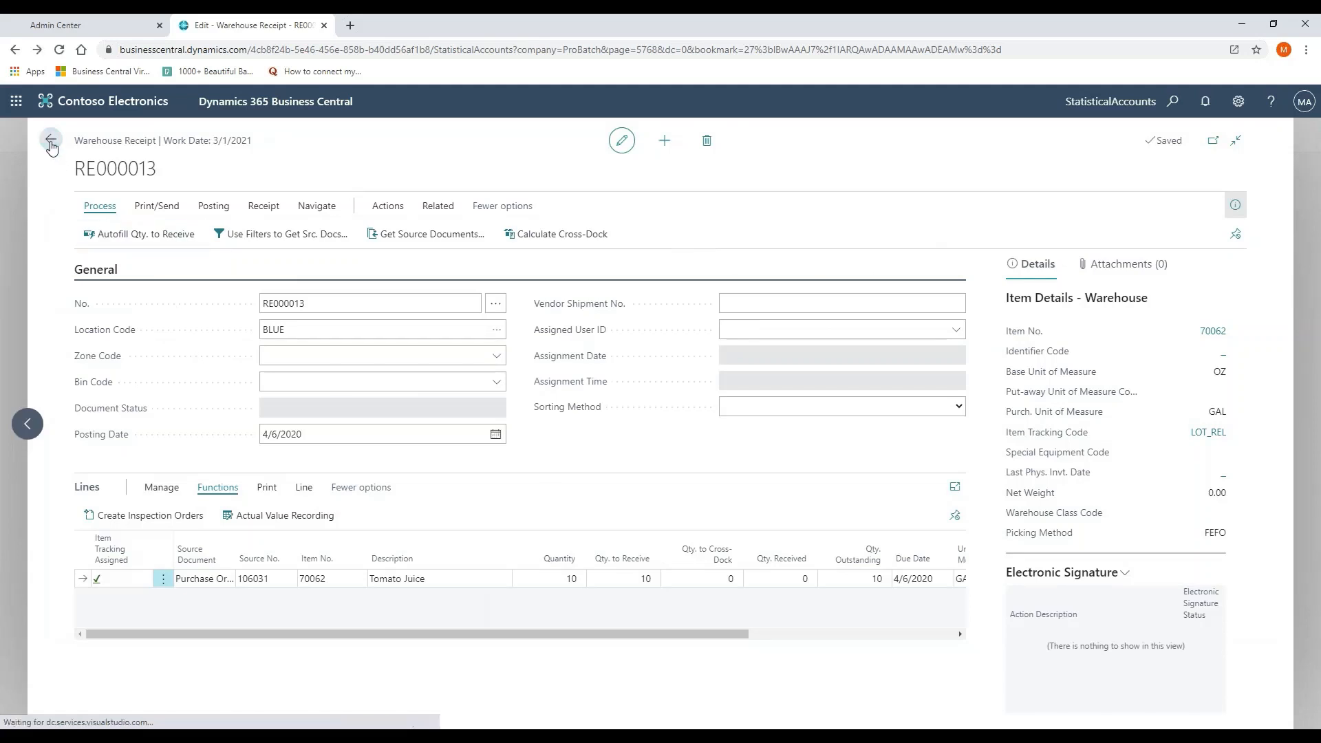
pyautogui.click(55, 139)
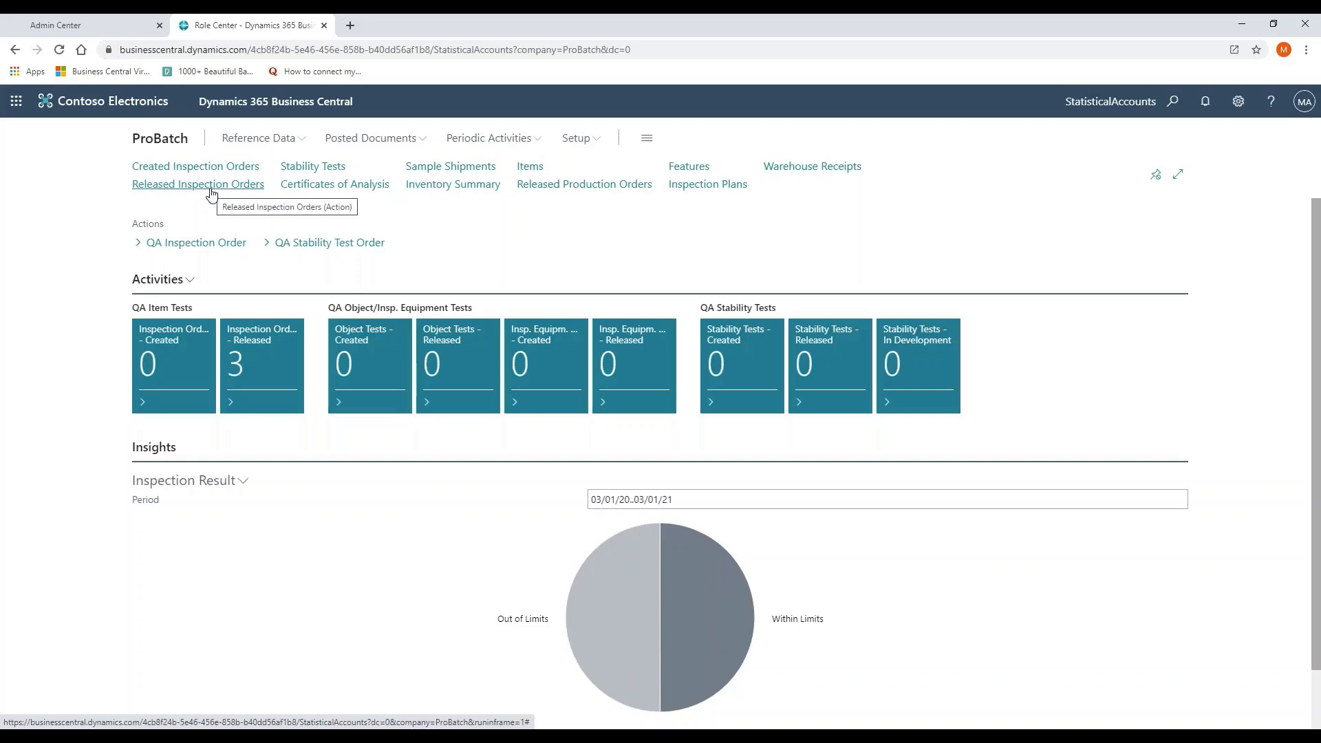
pyautogui.click(210, 184)
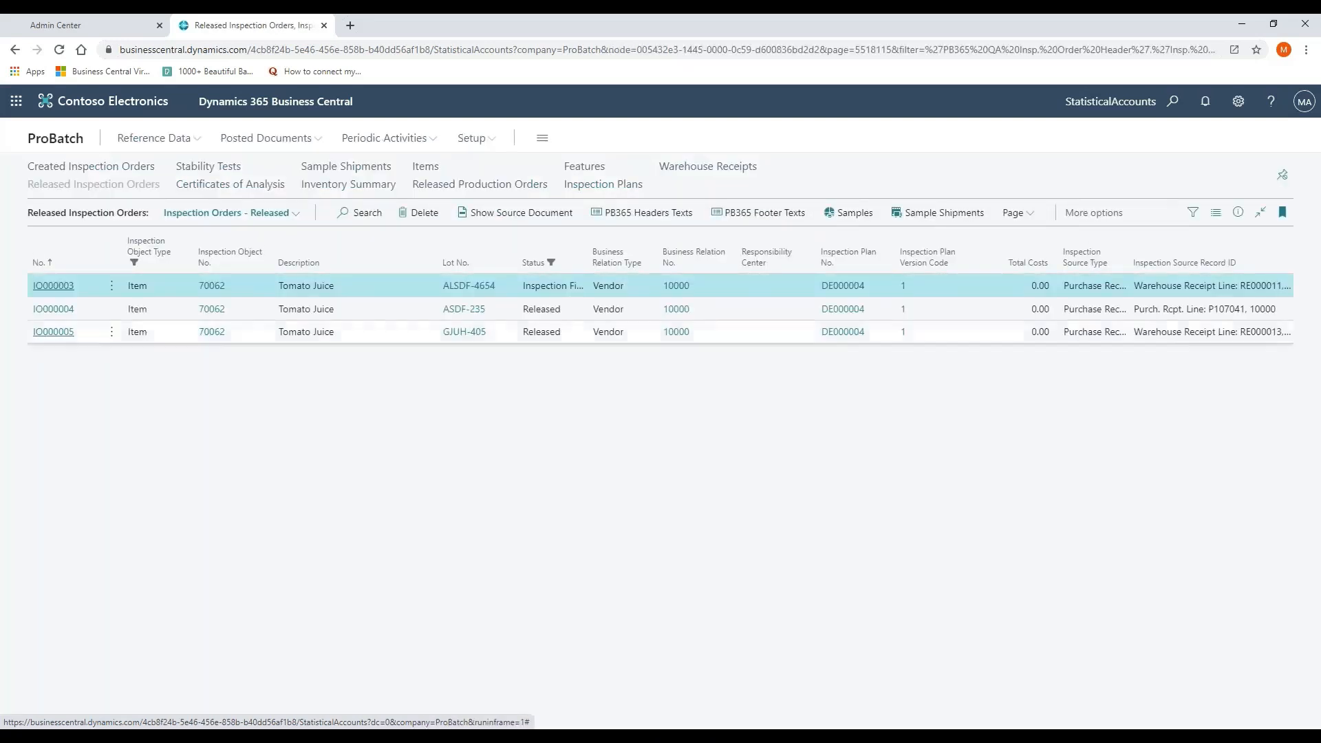
pyautogui.click(70, 334)
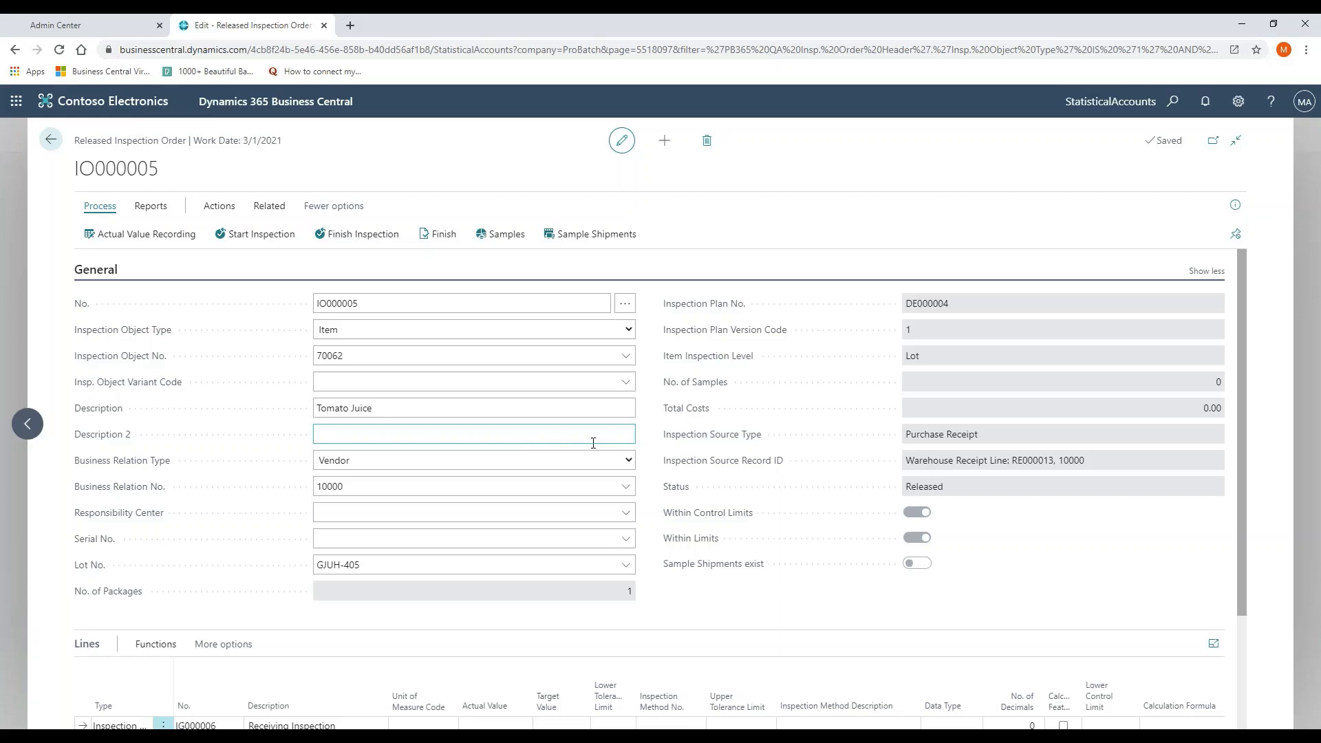
pyautogui.click(51, 140)
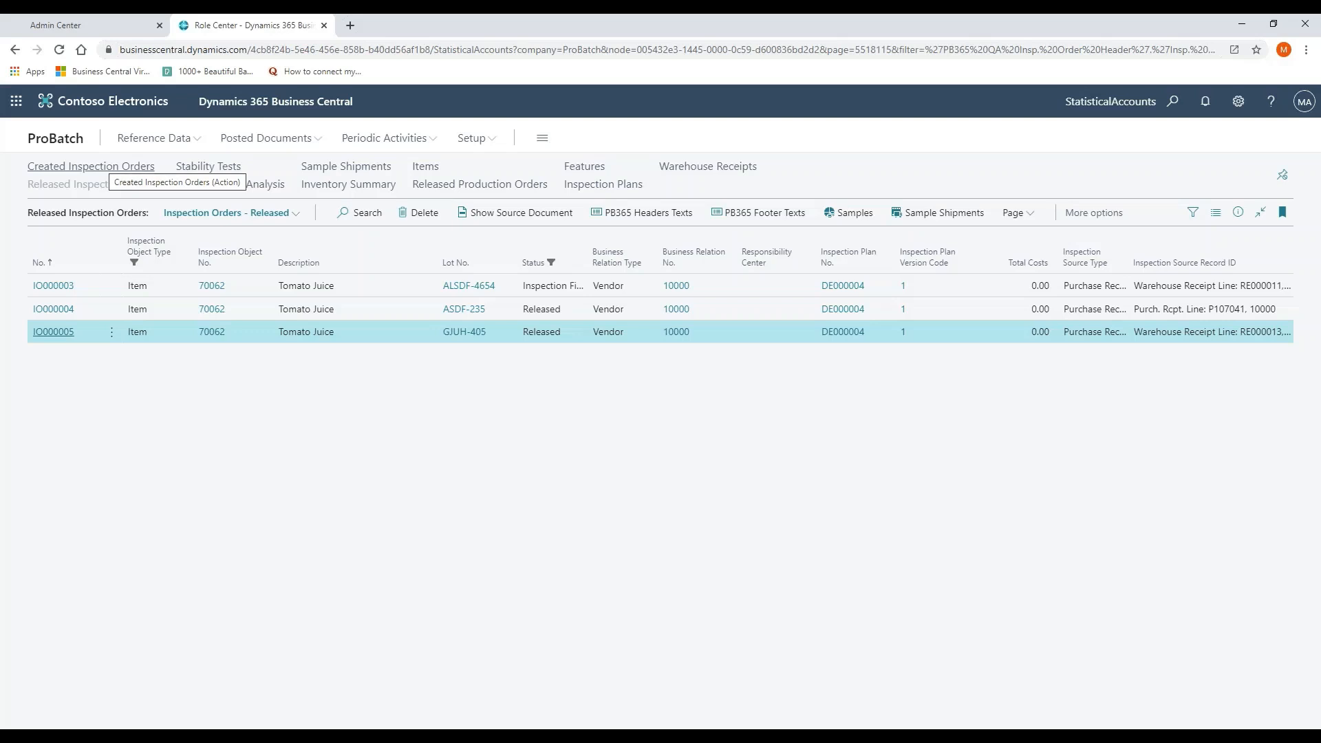
pyautogui.click(233, 214)
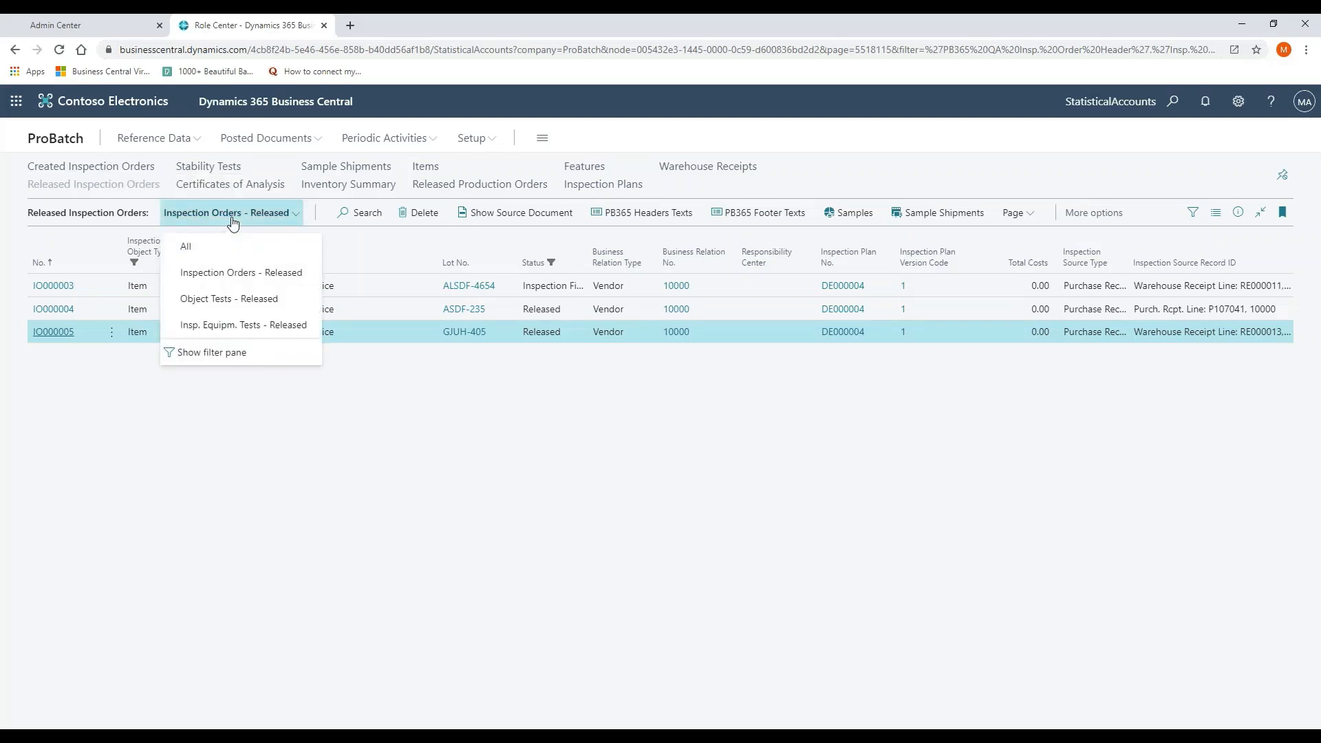
pyautogui.click(232, 218)
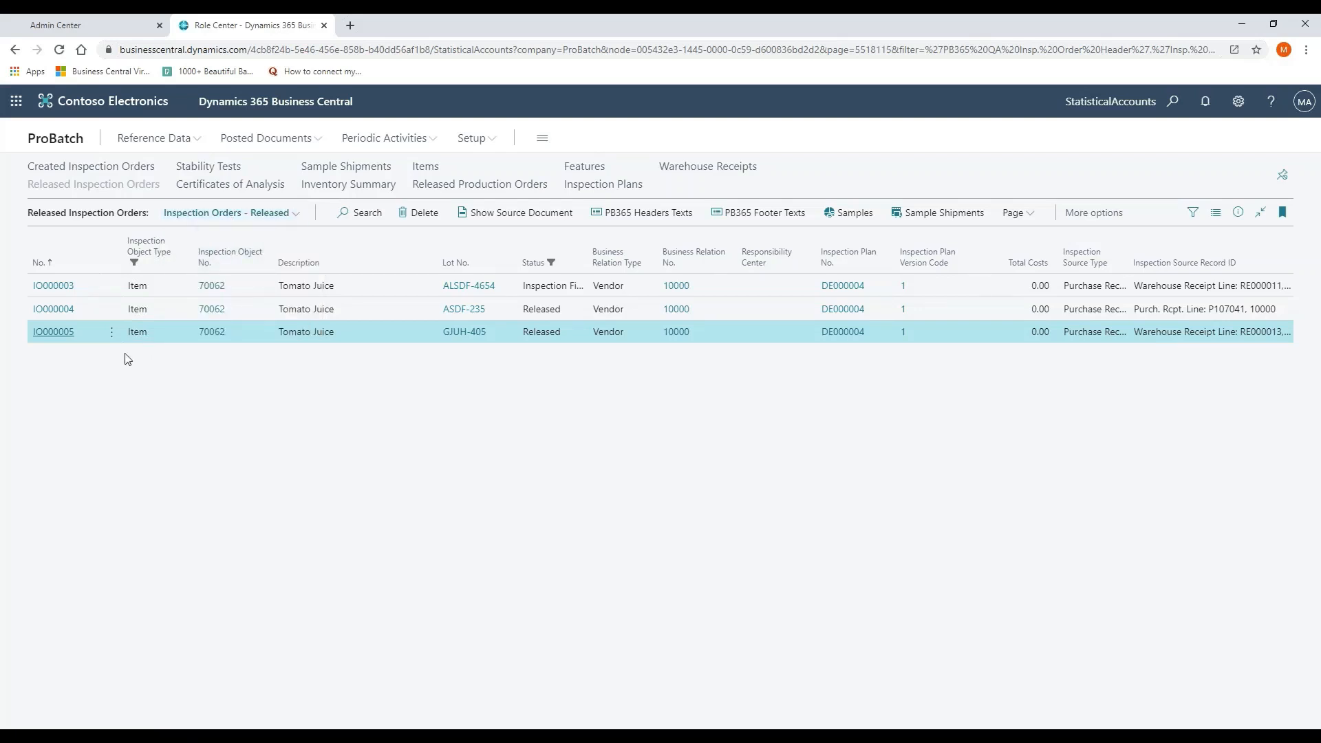